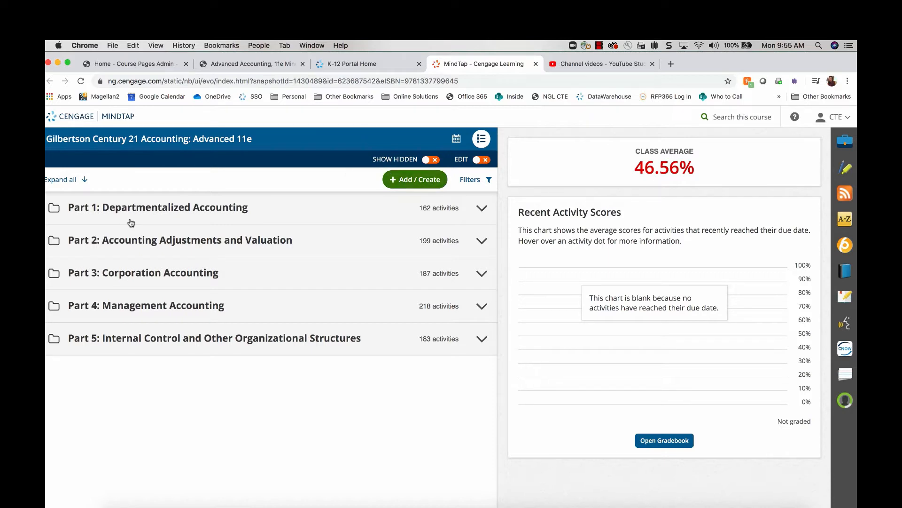
# Expand Part 1: Departmentalized Accounting and its Chapter 1: Recording Departmental Purchases and Cash Payments to list the lessons
pyautogui.click(55, 208)
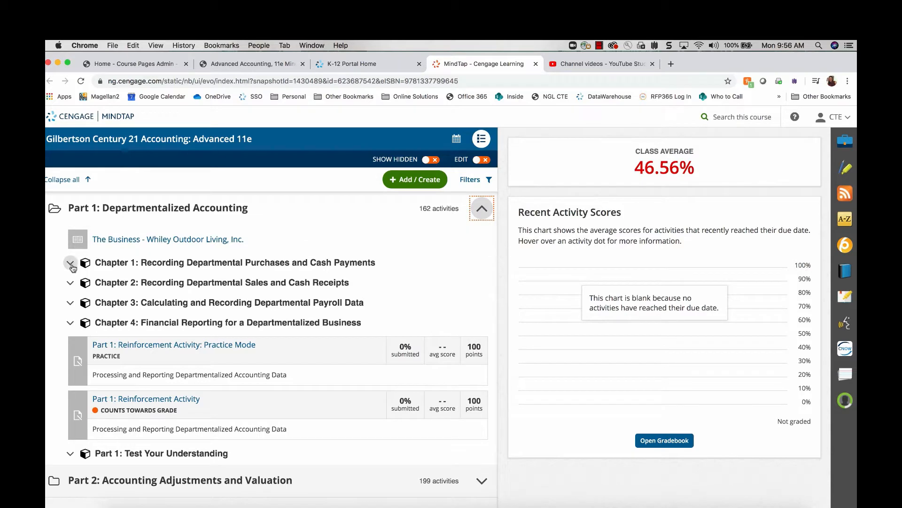
pyautogui.click(71, 264)
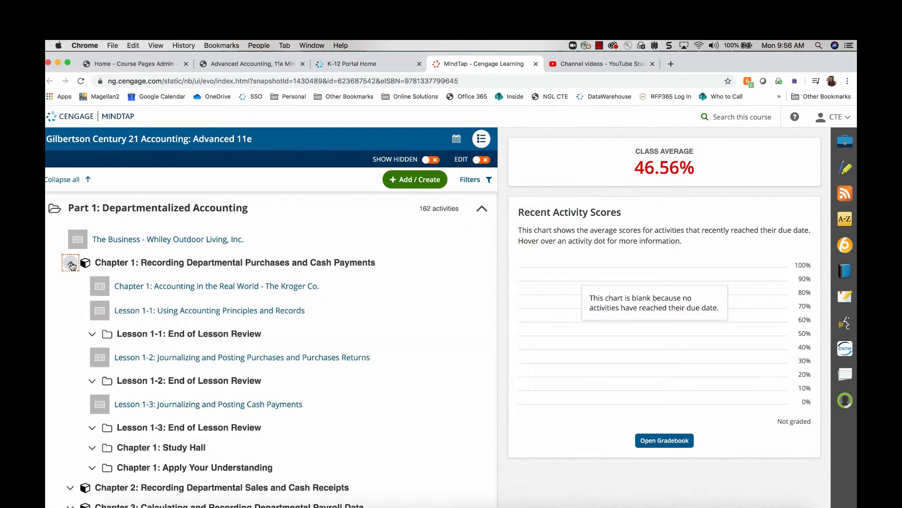
pyautogui.scroll(-5, 341, 347)
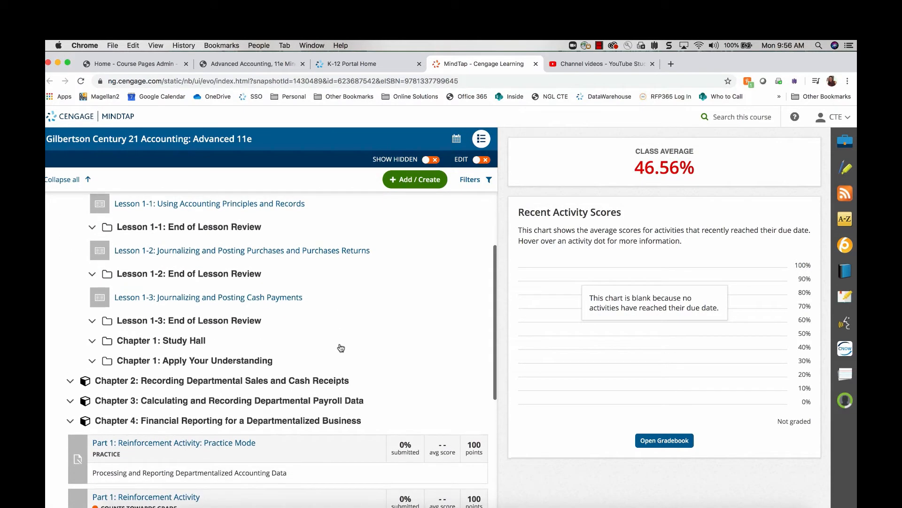
pyautogui.scroll(5, 341, 347)
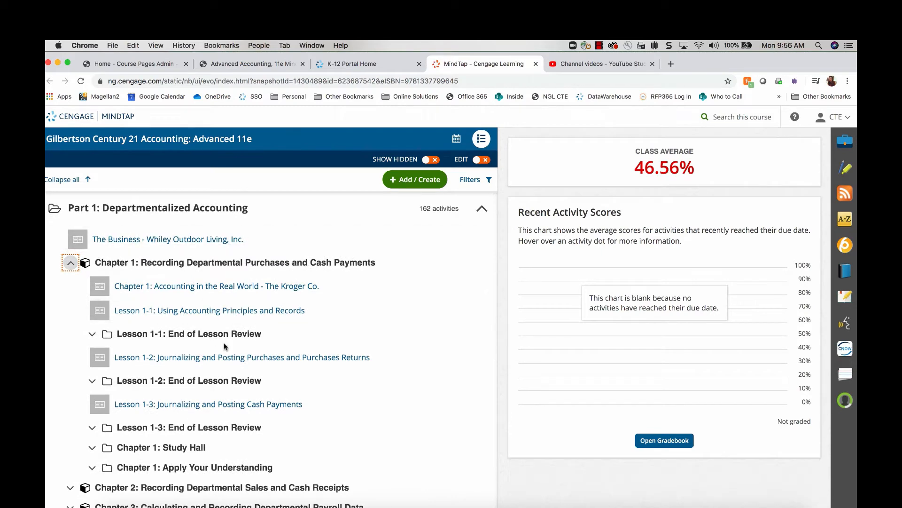
pyautogui.scroll(-4, 224, 346)
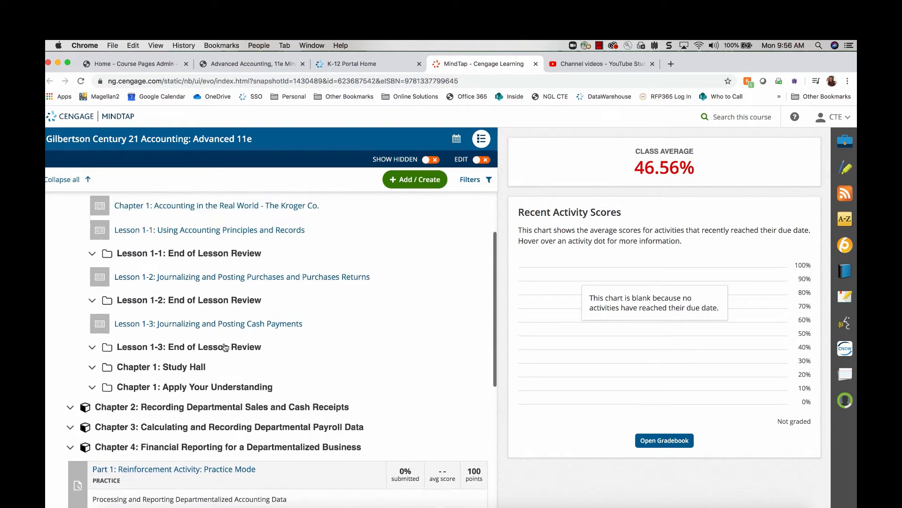
pyautogui.scroll(4, 225, 347)
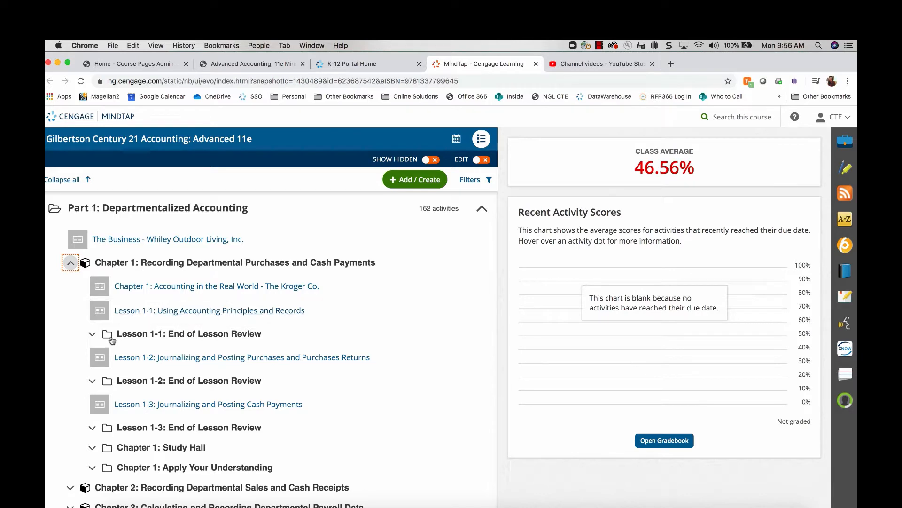
# Expand the Lesson 1-1: End of Lesson Review folder and look through its practice and graded activities
pyautogui.click(92, 334)
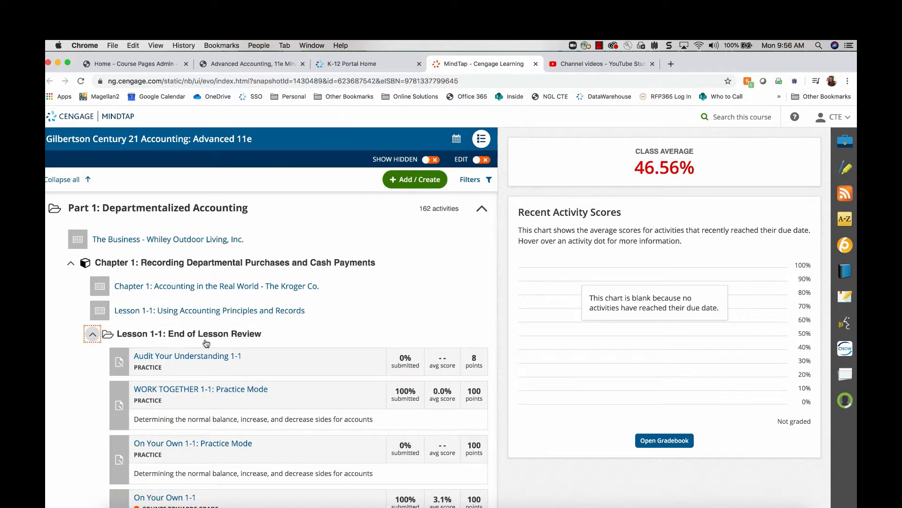
pyautogui.scroll(-4, 207, 344)
pyautogui.scroll(-1, 207, 343)
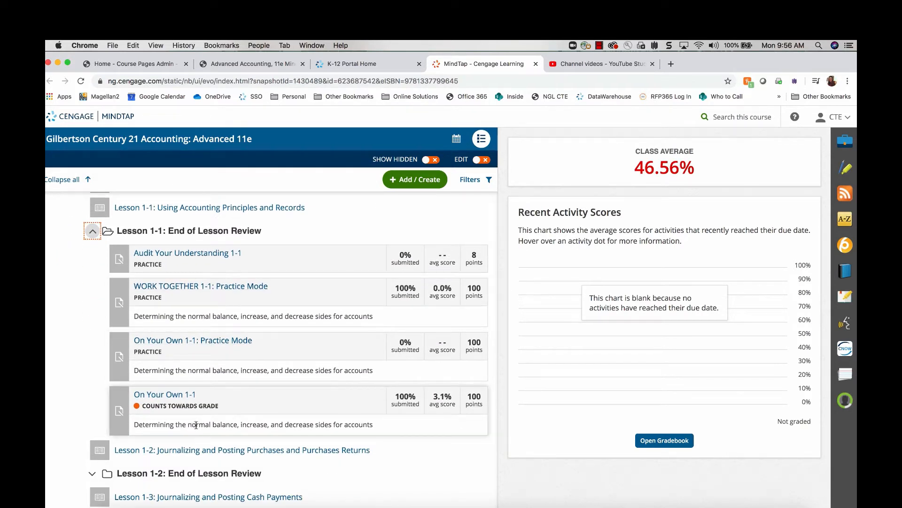
pyautogui.scroll(-9, 221, 401)
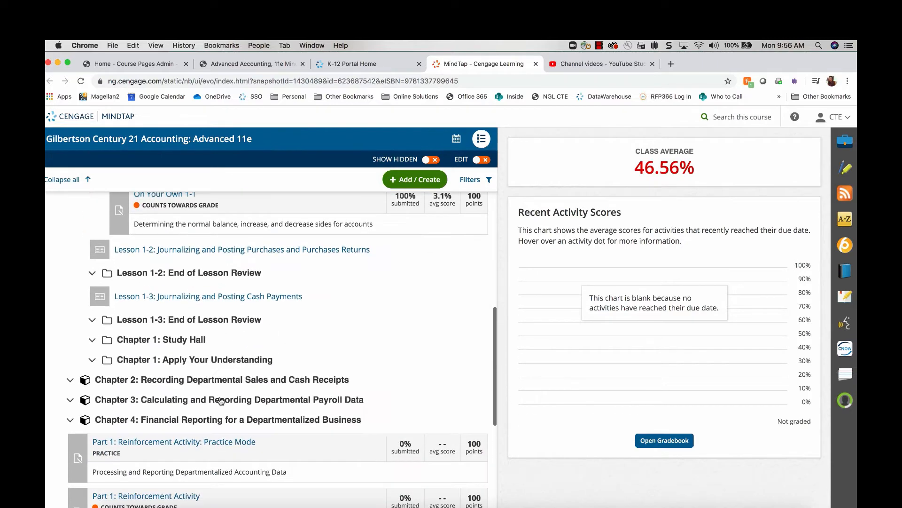
# Expand the Chapter 1: Apply Your Understanding folder and look through its application problems
pyautogui.click(92, 360)
pyautogui.scroll(-7, 305, 413)
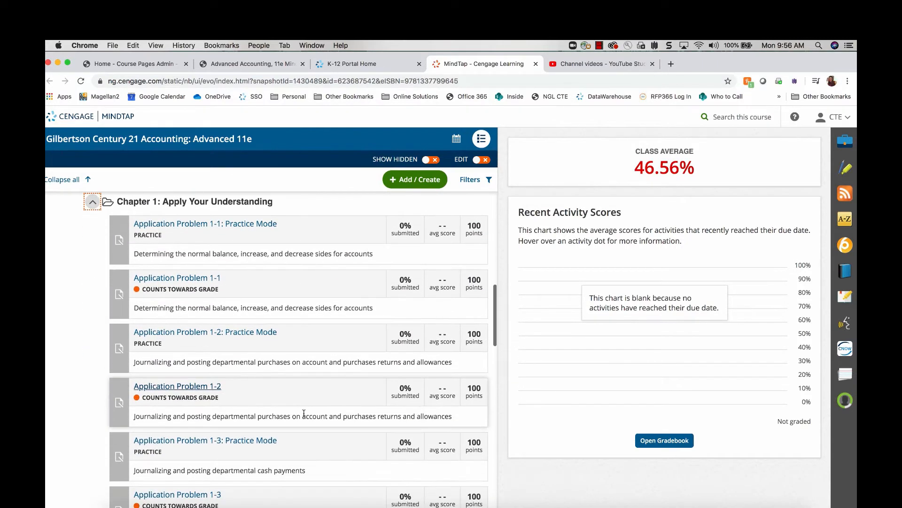
pyautogui.scroll(-11, 217, 453)
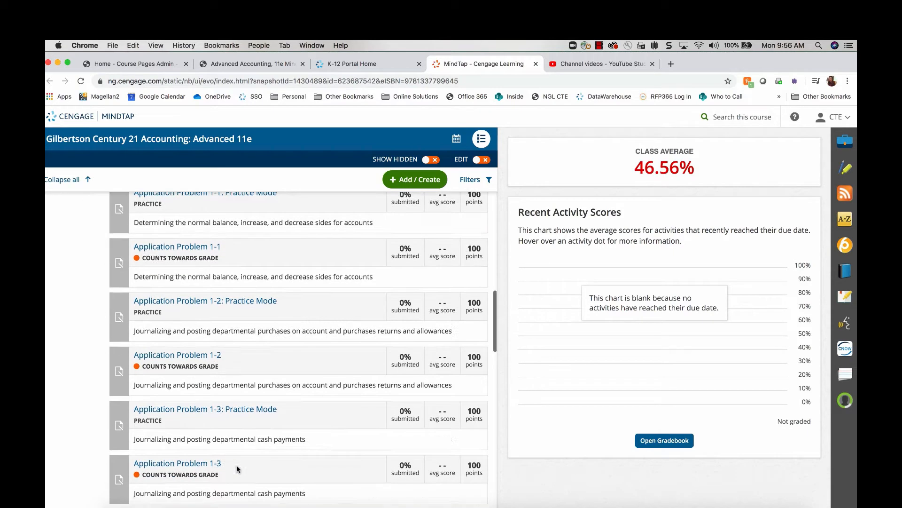
# Turn on edit mode for the course and hide On Your Own 1-1: Practice Mode in the Lesson 1-1 review from students
pyautogui.scroll(20, 241, 449)
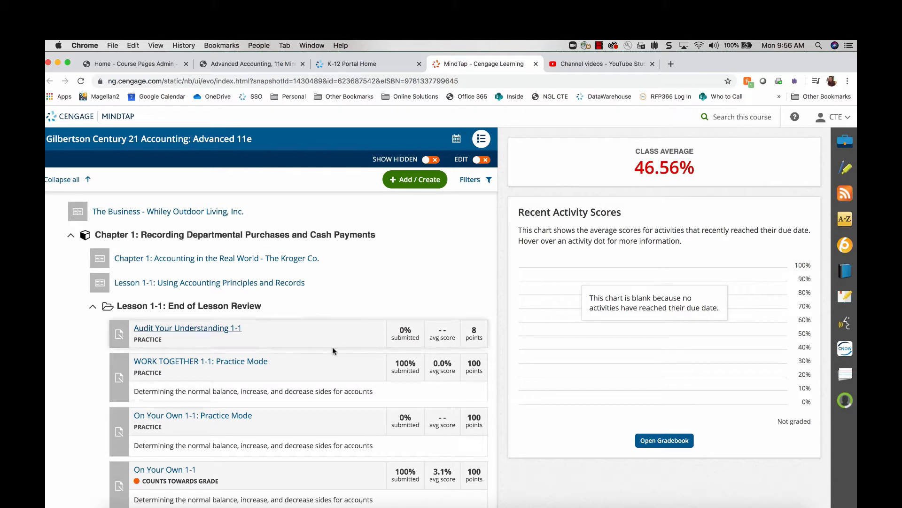
pyautogui.scroll(-2, 361, 350)
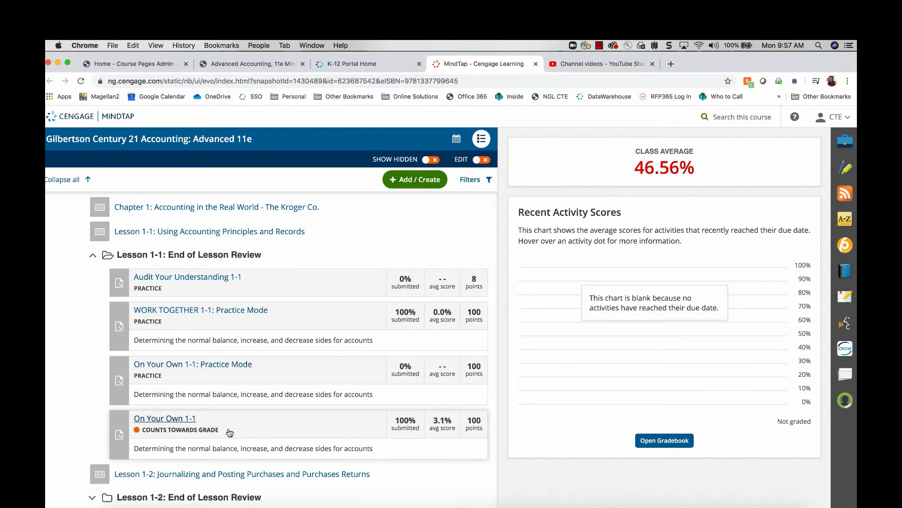
pyautogui.scroll(-2, 221, 430)
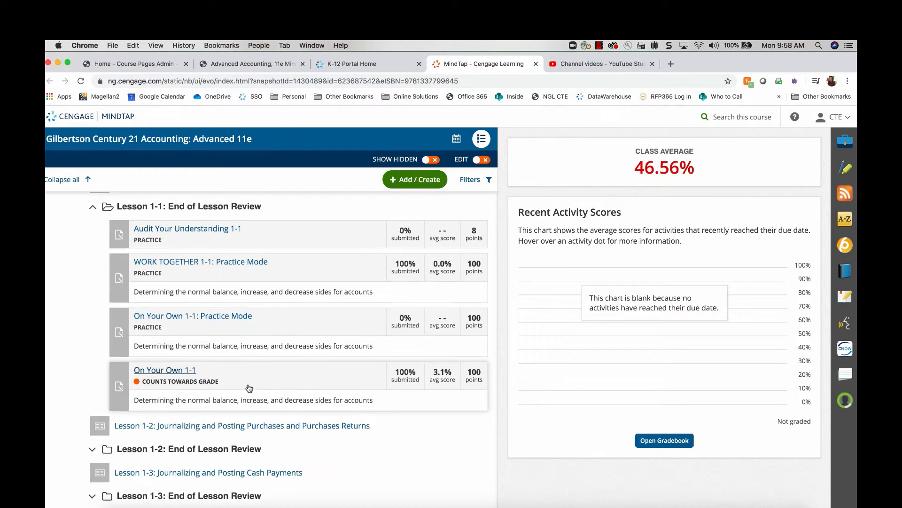
pyautogui.scroll(-2, 249, 388)
pyautogui.scroll(3, 249, 388)
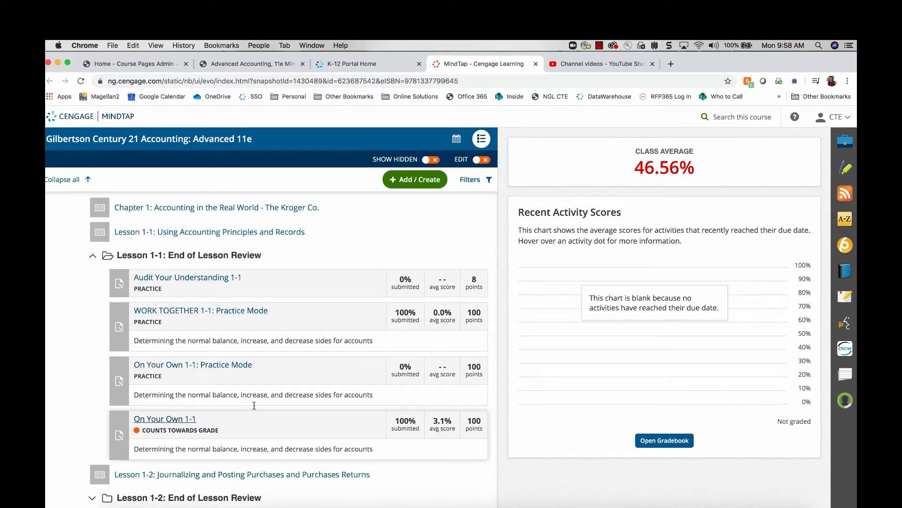
pyautogui.click(480, 159)
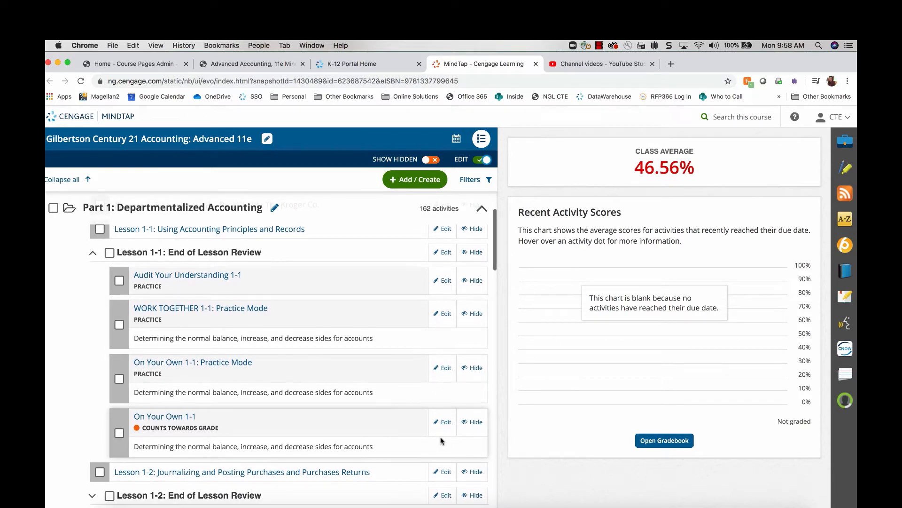
pyautogui.scroll(-1, 301, 394)
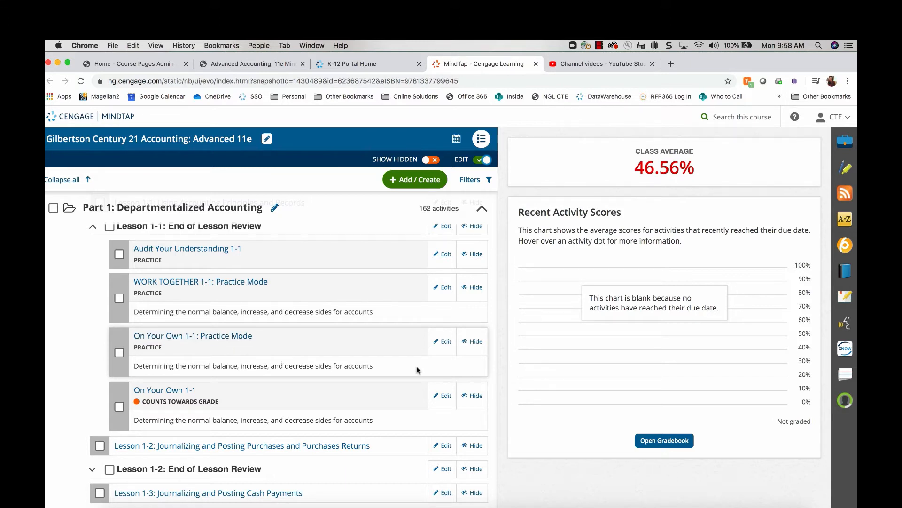
pyautogui.click(482, 344)
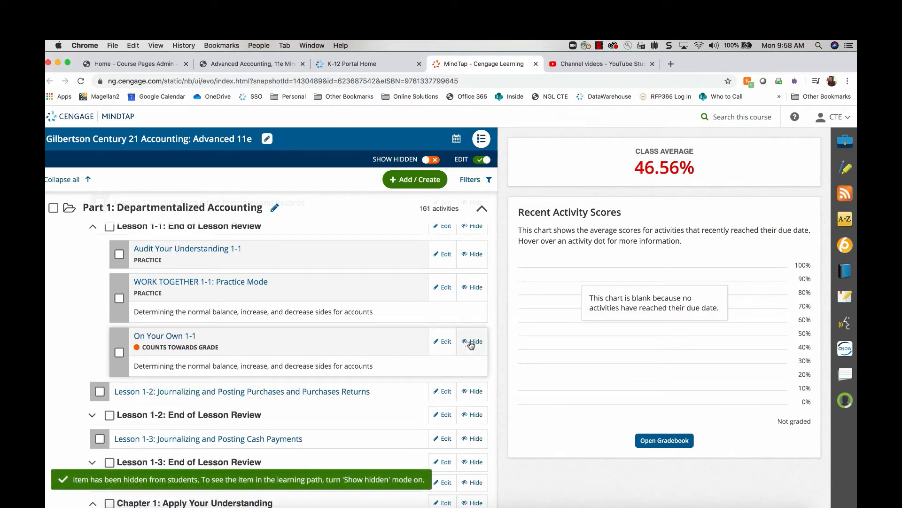
# Turn on the display of hidden activities and check the Lesson 1-1: End of Lesson Review list
pyautogui.scroll(2, 276, 362)
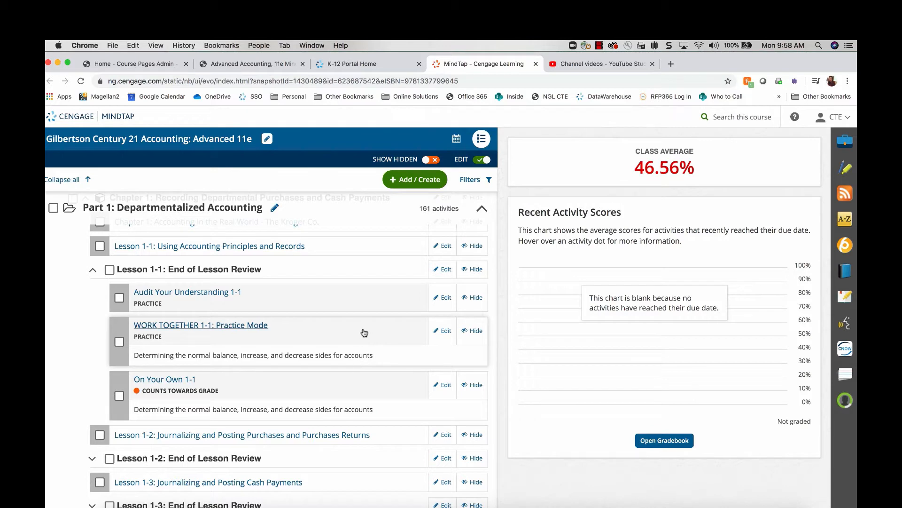
pyautogui.click(426, 160)
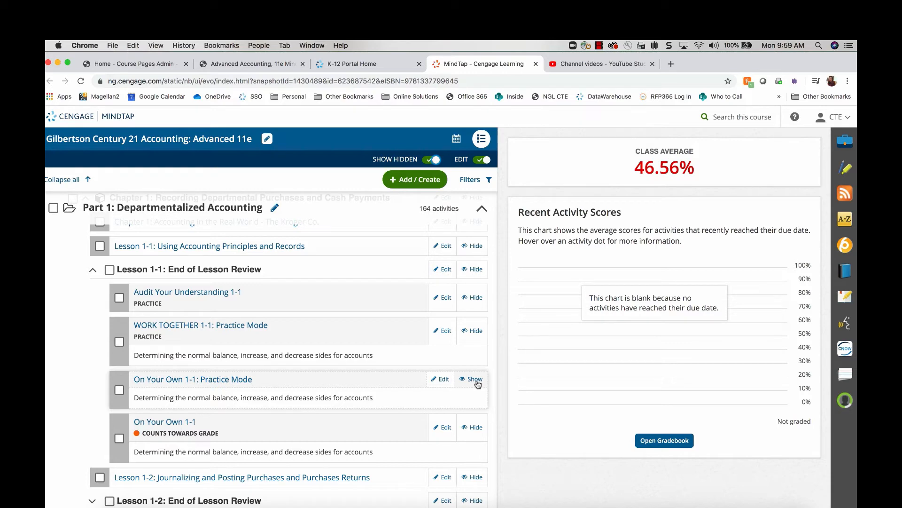
pyautogui.scroll(-3, 470, 357)
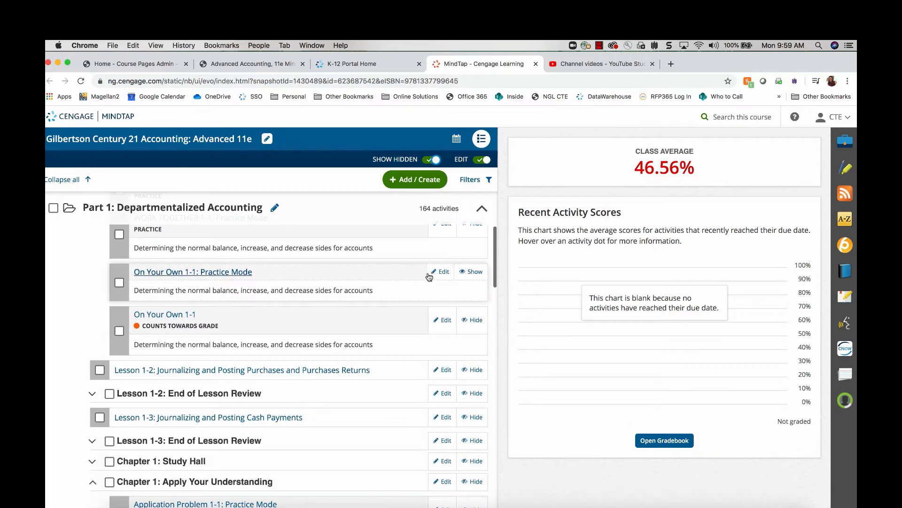
pyautogui.scroll(1, 443, 278)
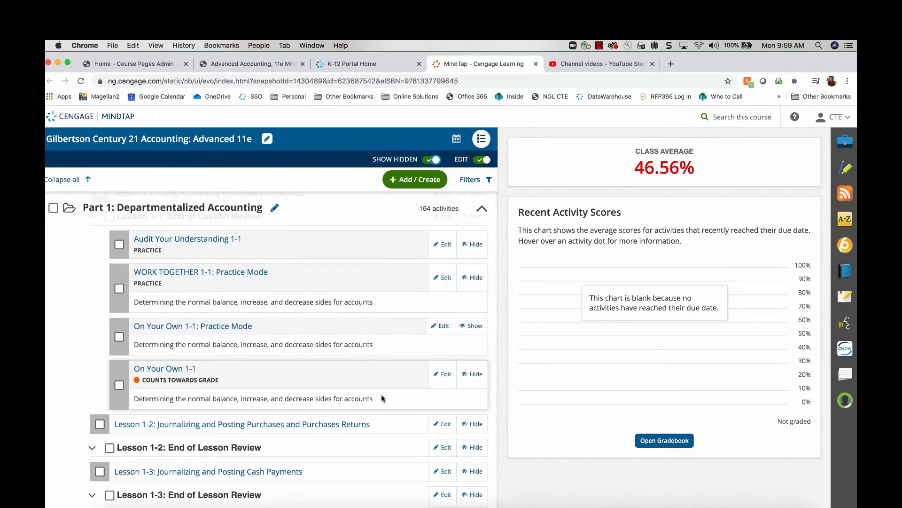
# Expand the Lesson 1-2: End of Lesson Review folder and hide On Your Own 1-2: Practice Mode from students
pyautogui.scroll(-2, 282, 370)
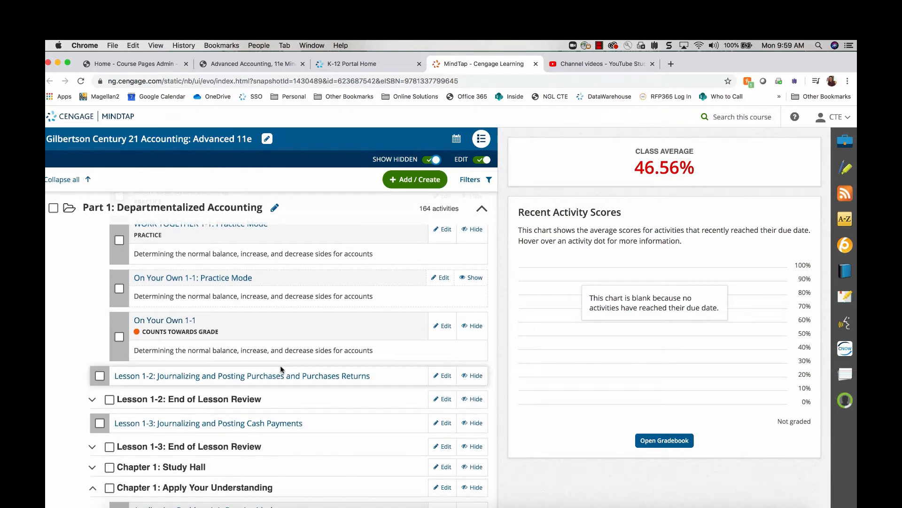
pyautogui.scroll(-4, 281, 371)
pyautogui.click(92, 303)
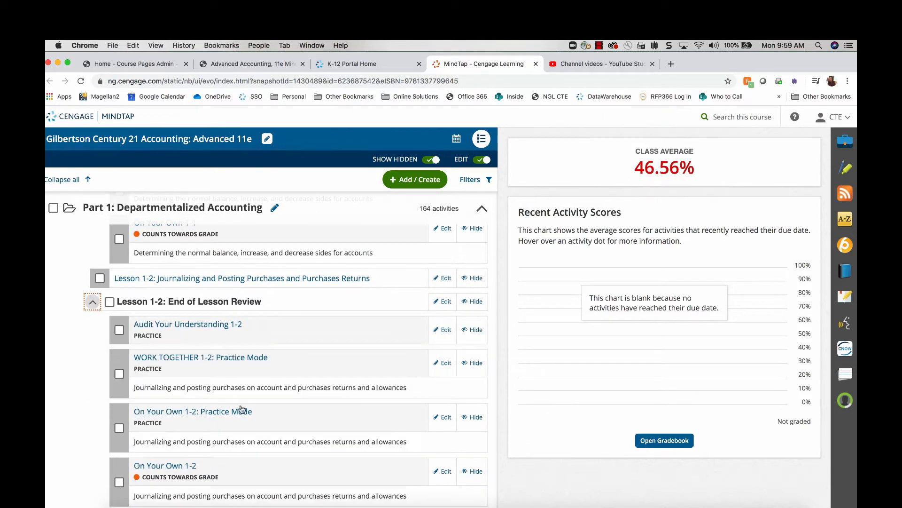
pyautogui.scroll(-2, 240, 409)
pyautogui.click(472, 381)
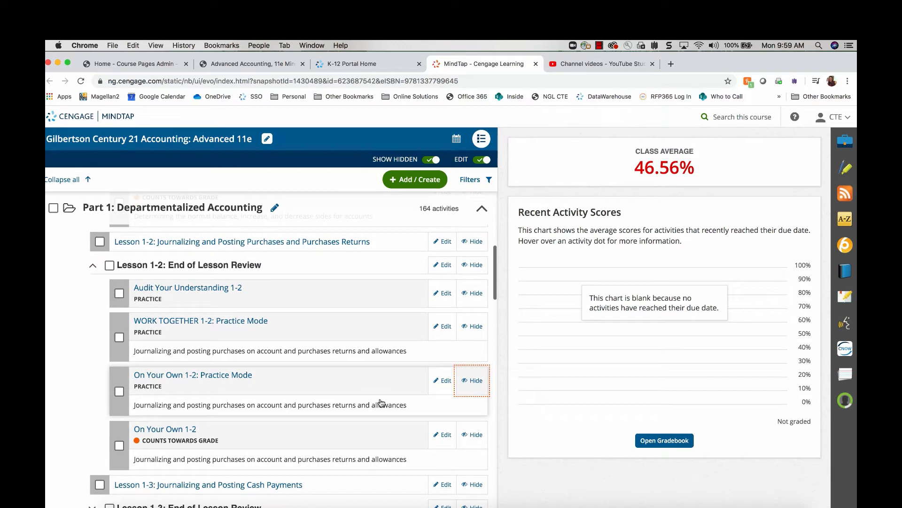
# Expand the Lesson 1-3: End of Lesson Review folder and hide On Your Own 1-3: Practice Mode from students
pyautogui.scroll(-4, 298, 400)
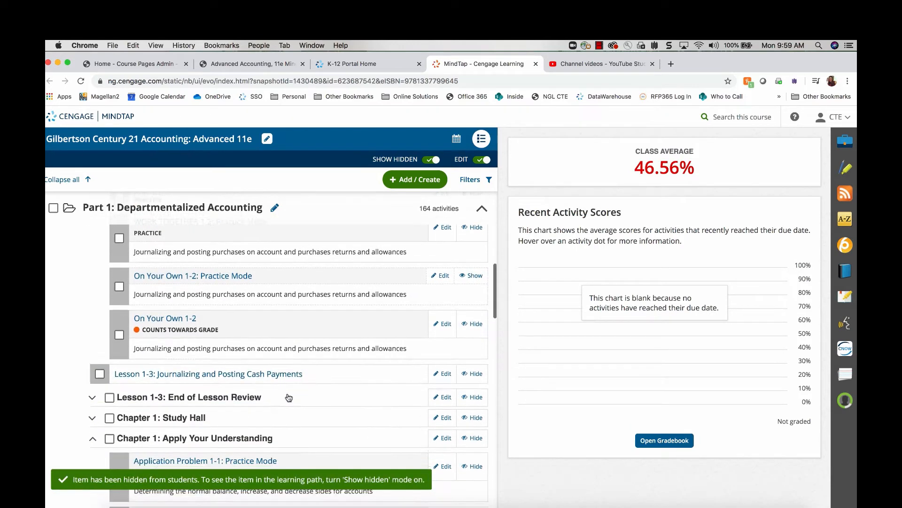
pyautogui.scroll(-4, 288, 397)
pyautogui.click(92, 307)
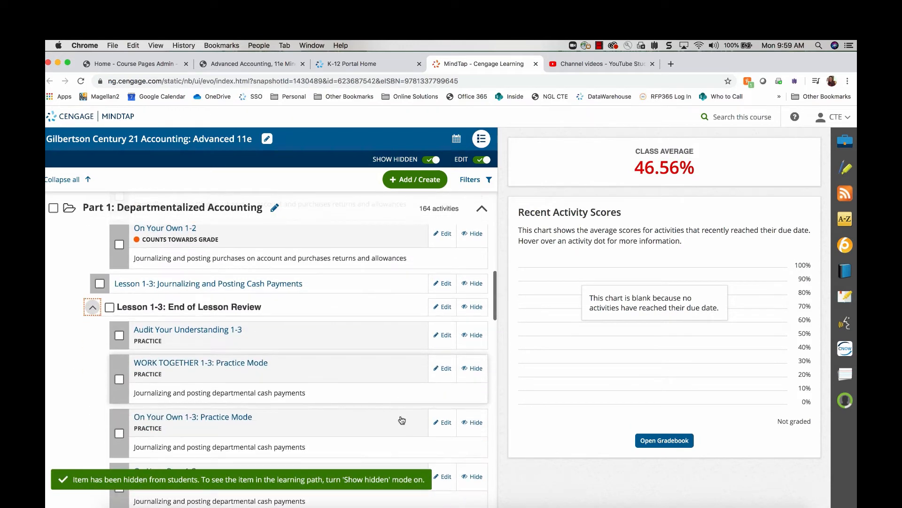
pyautogui.scroll(-1, 403, 412)
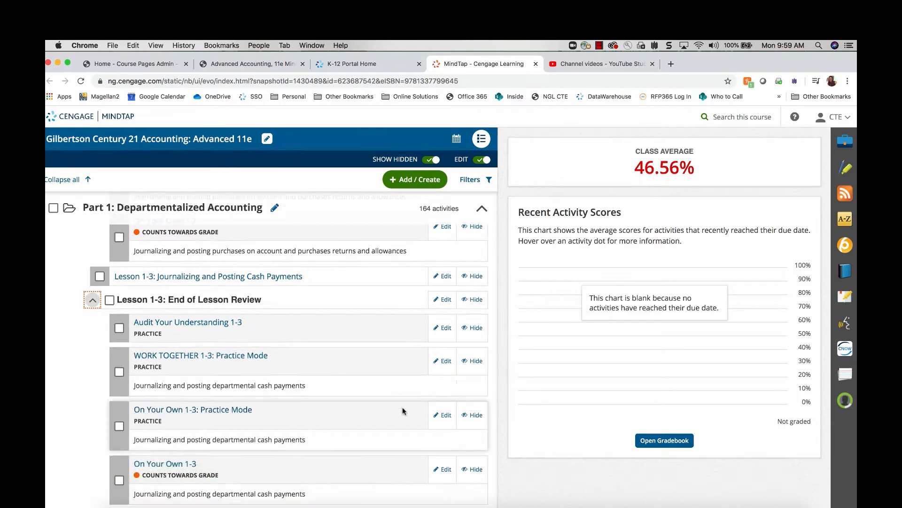
pyautogui.scroll(-1, 403, 412)
pyautogui.click(471, 393)
# Examine the practice and graded versions of the application, mastery, challenge and source documents problems in Chapter 1: Apply Your Understanding
pyautogui.scroll(-5, 289, 399)
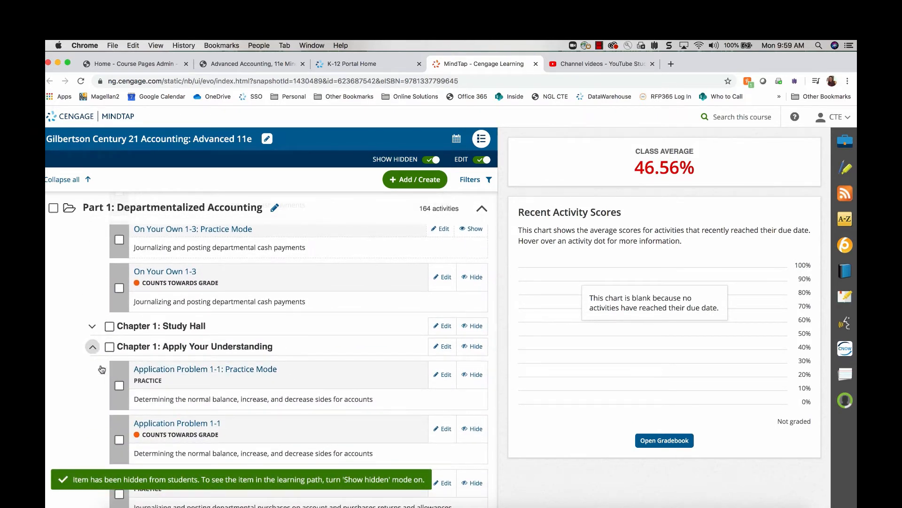
pyautogui.scroll(-4, 283, 421)
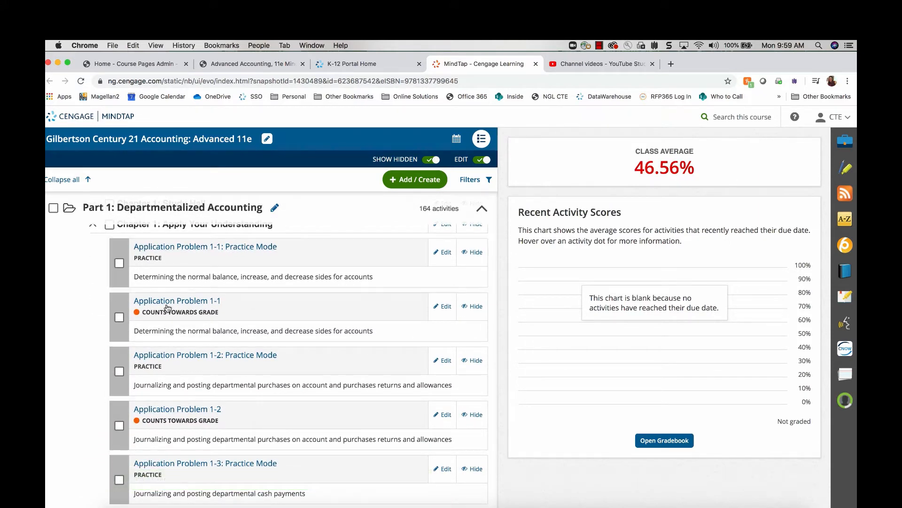
pyautogui.scroll(-7, 258, 428)
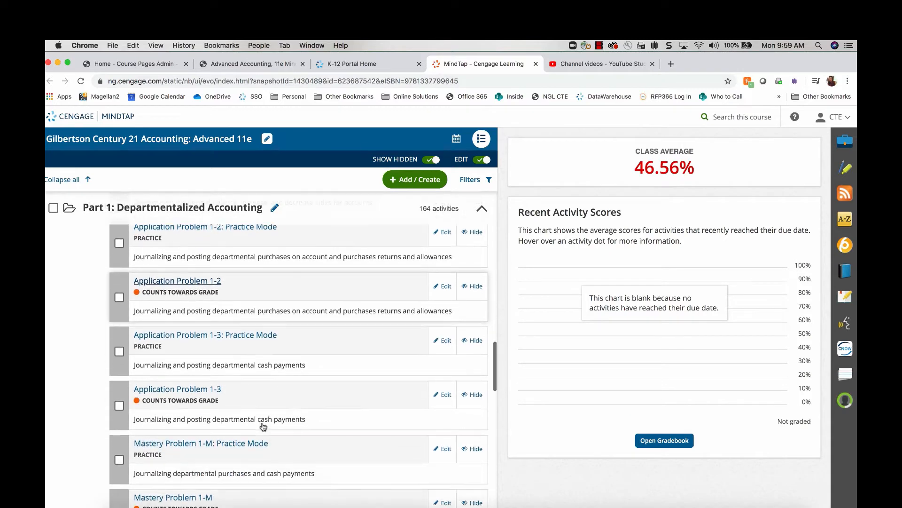
pyautogui.scroll(-8, 263, 384)
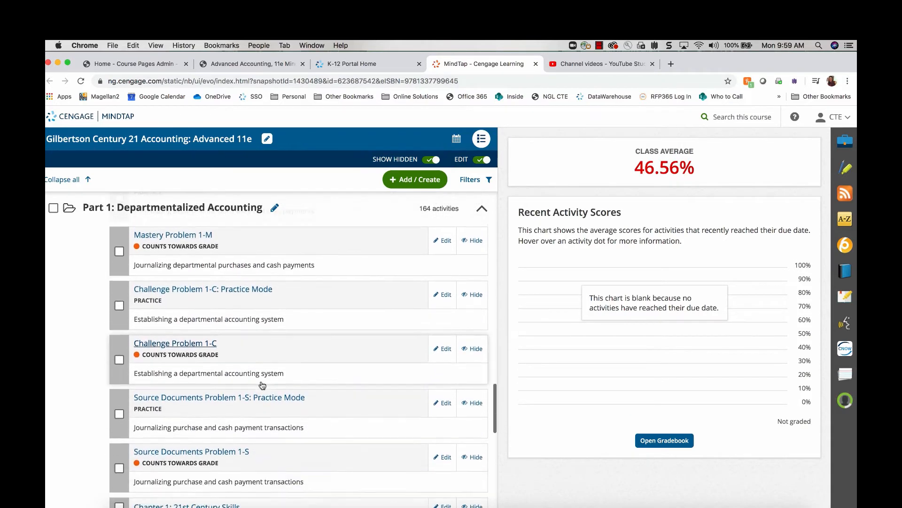
pyautogui.scroll(3, 281, 322)
pyautogui.scroll(10, 281, 320)
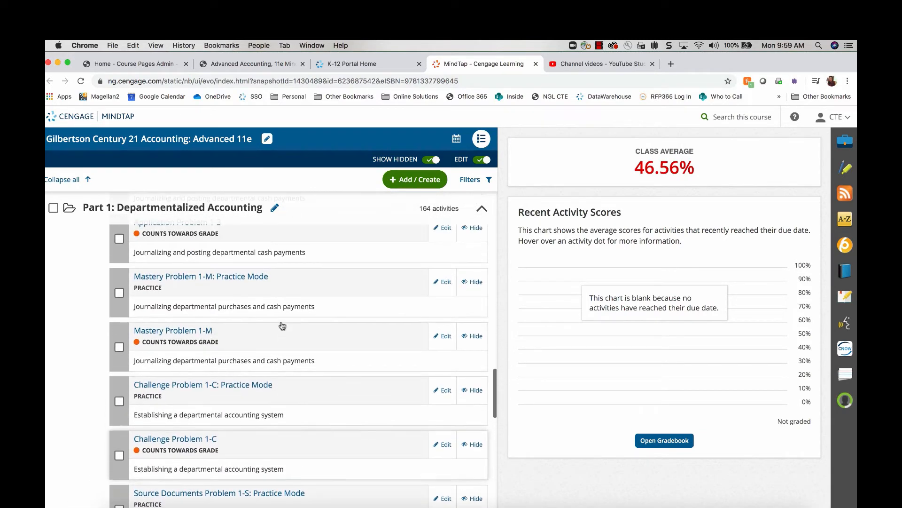
pyautogui.scroll(3, 282, 313)
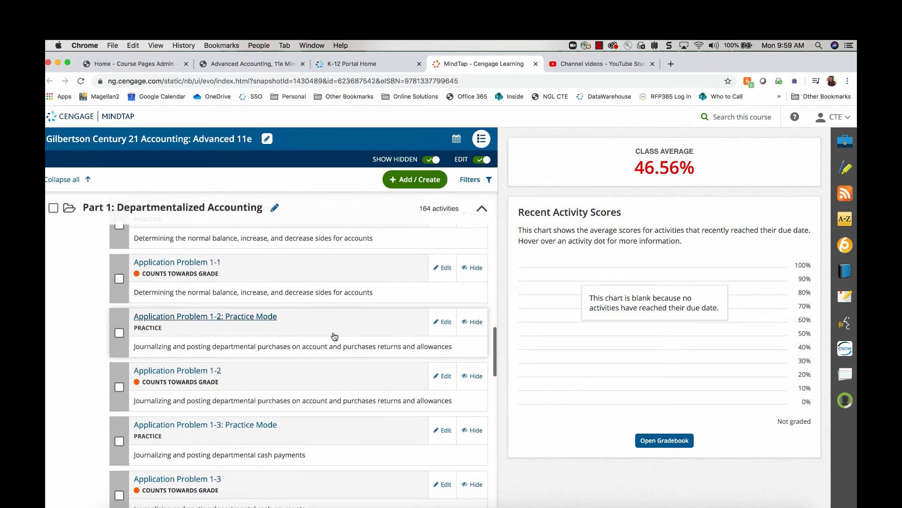
pyautogui.scroll(2, 344, 325)
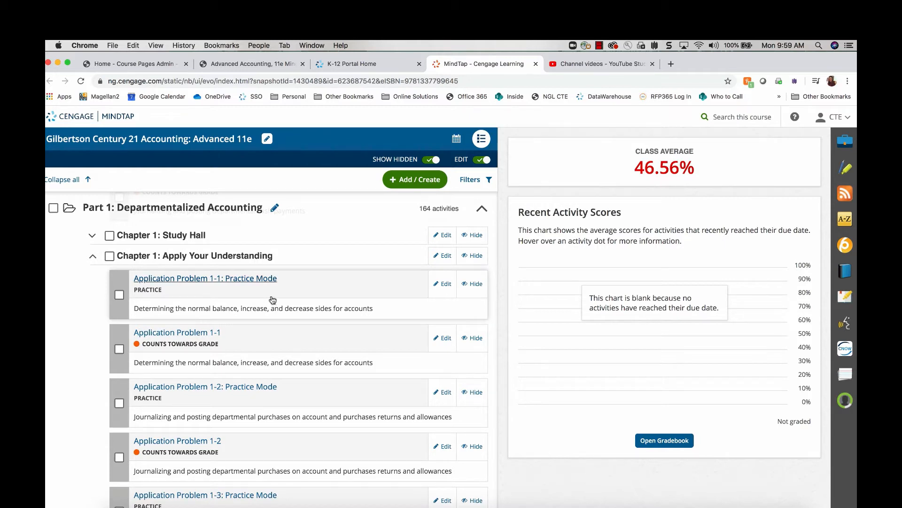
# Hide the Practice Mode versions of Application Problems 1-1, 1-2 and 1-3 from students in Chapter 1: Apply Your Understanding
pyautogui.scroll(-1, 295, 301)
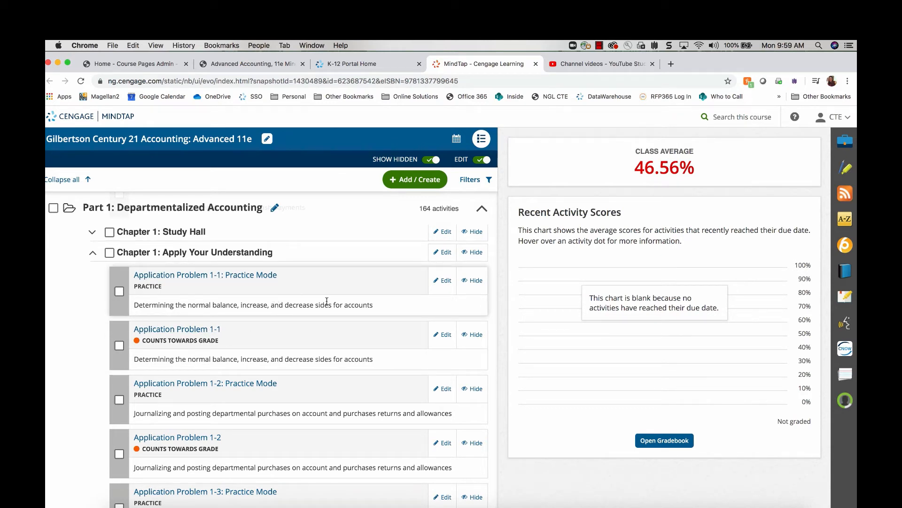
pyautogui.click(476, 281)
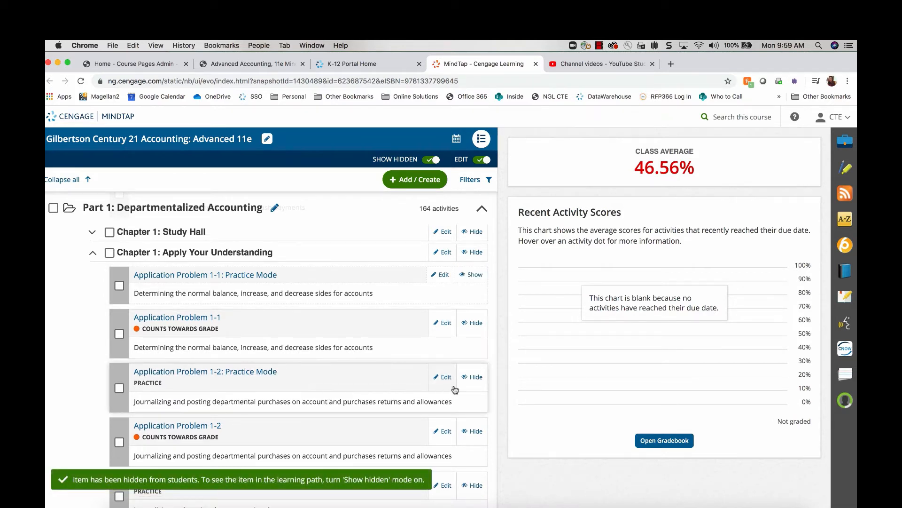
pyautogui.click(469, 385)
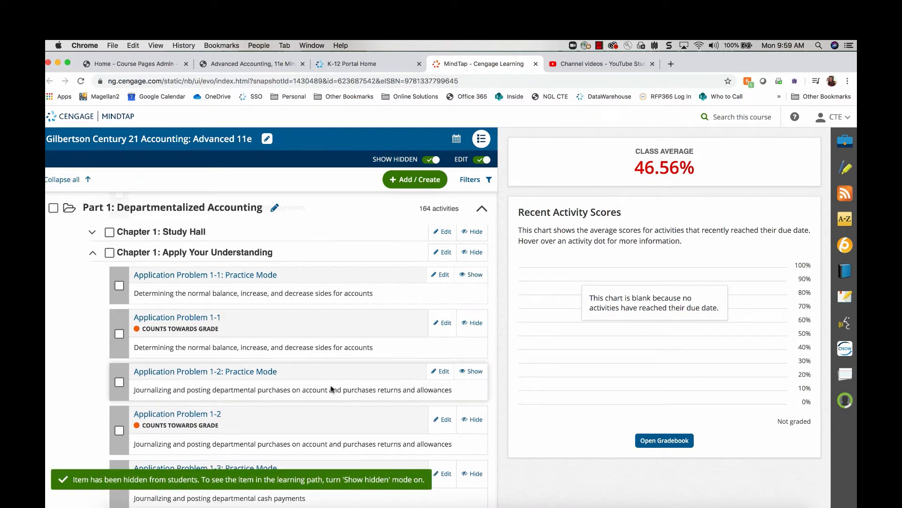
pyautogui.scroll(-5, 463, 367)
pyautogui.click(461, 355)
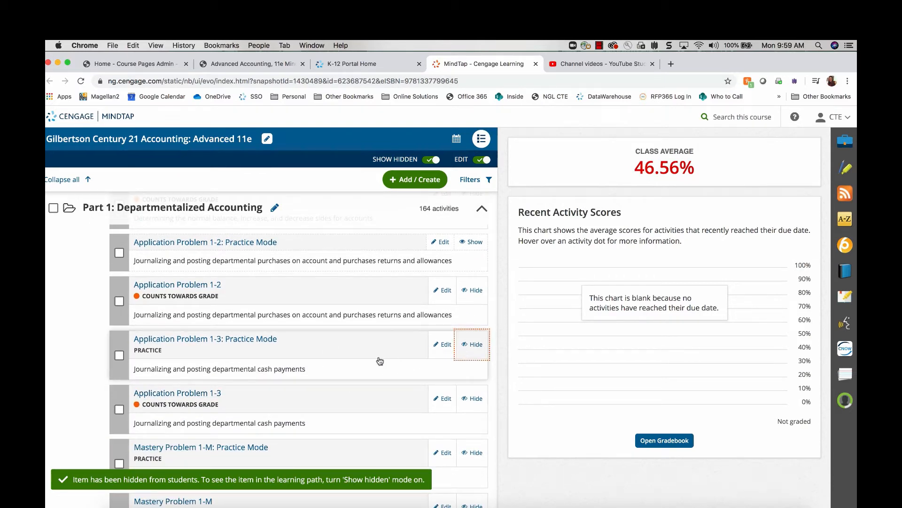
# Hide the Practice Mode versions of Mastery Problem 1-M, Challenge Problem 1-C and Source Documents Problem 1-S from students
pyautogui.scroll(-2, 313, 385)
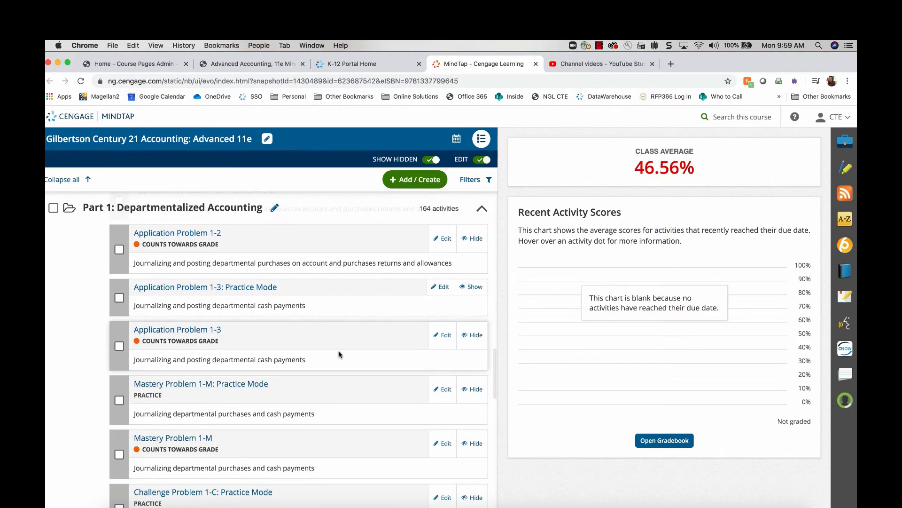
pyautogui.scroll(-2, 371, 387)
pyautogui.scroll(-1, 374, 387)
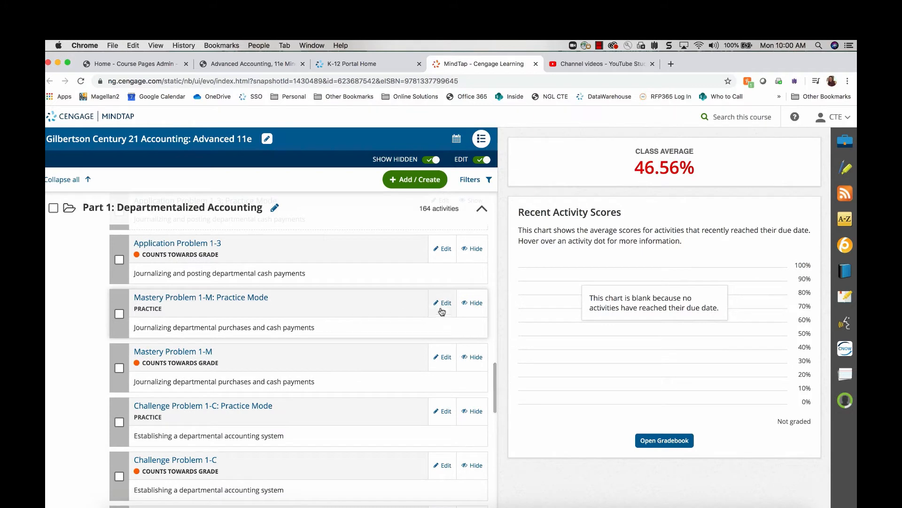
pyautogui.click(476, 303)
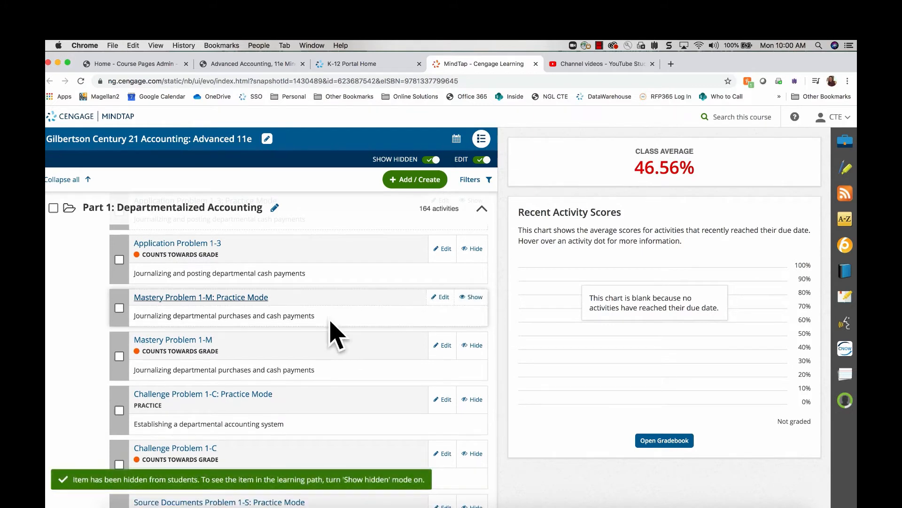
pyautogui.click(470, 398)
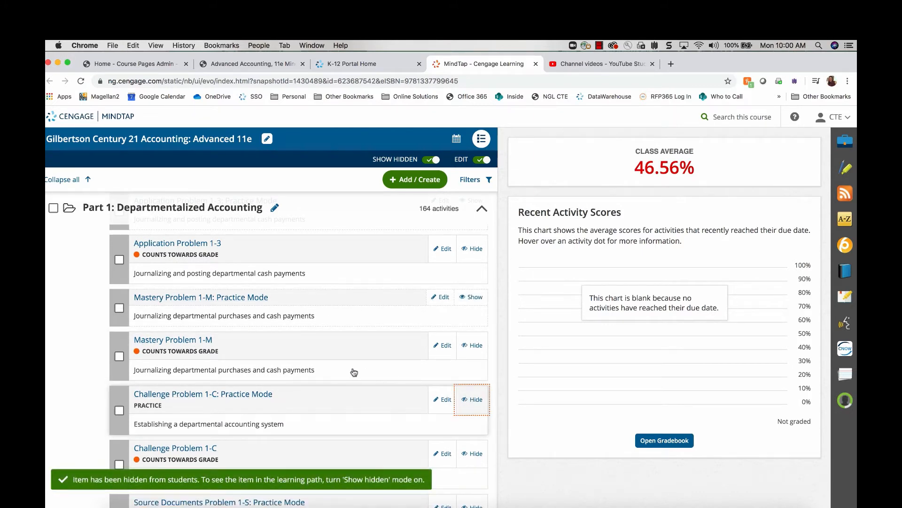
pyautogui.scroll(-5, 349, 372)
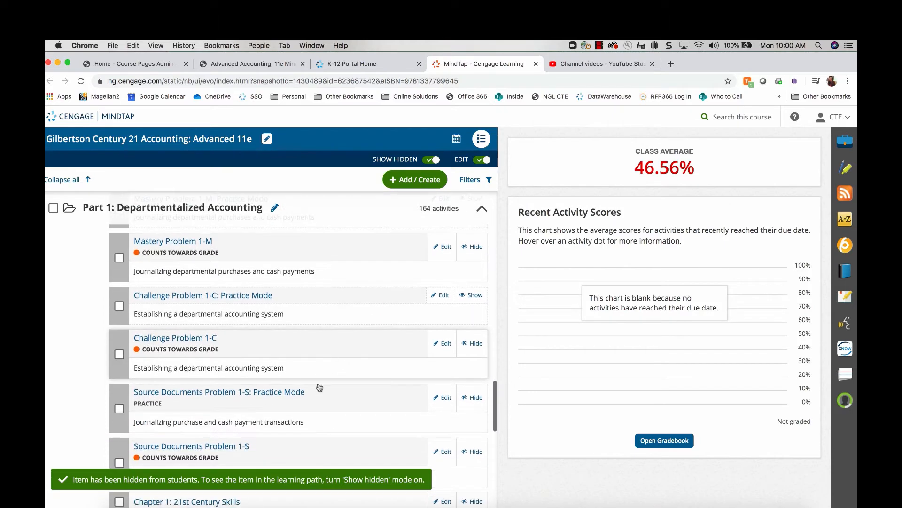
pyautogui.click(473, 404)
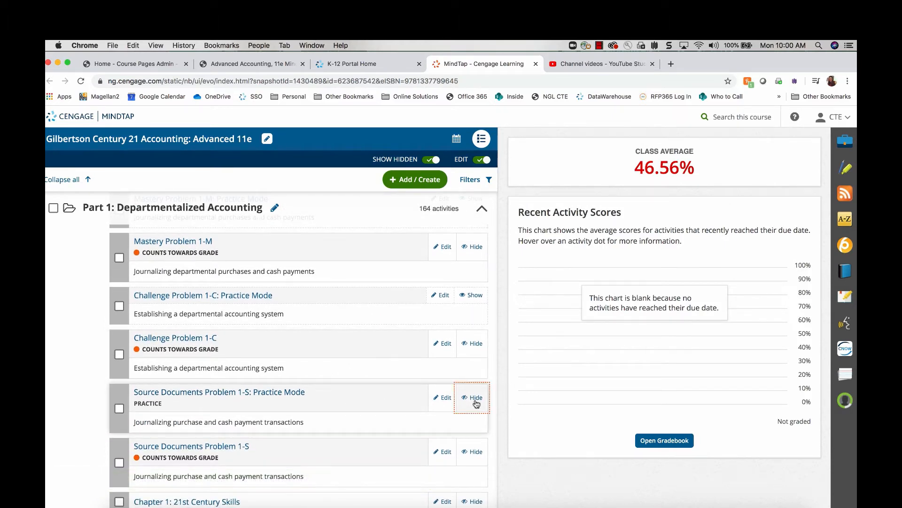
pyautogui.scroll(-5, 299, 375)
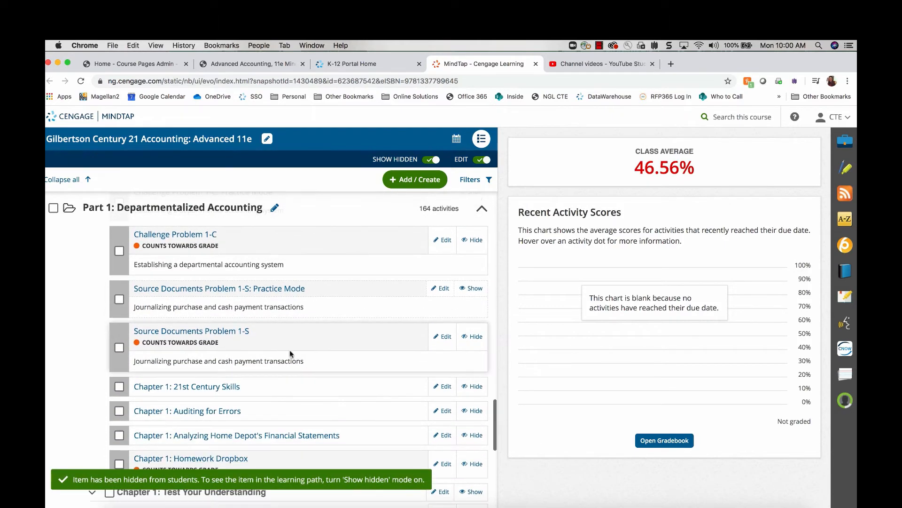
# Open WORK TOGETHER 1-1: Practice Mode in Lesson 1-1 for editing and review its description, dates and associated topic choices
pyautogui.scroll(15, 294, 341)
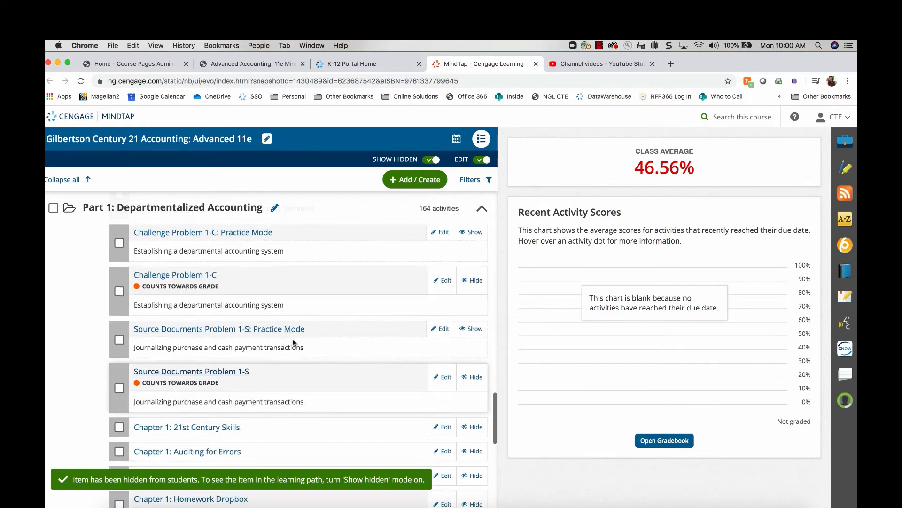
pyautogui.scroll(15, 295, 343)
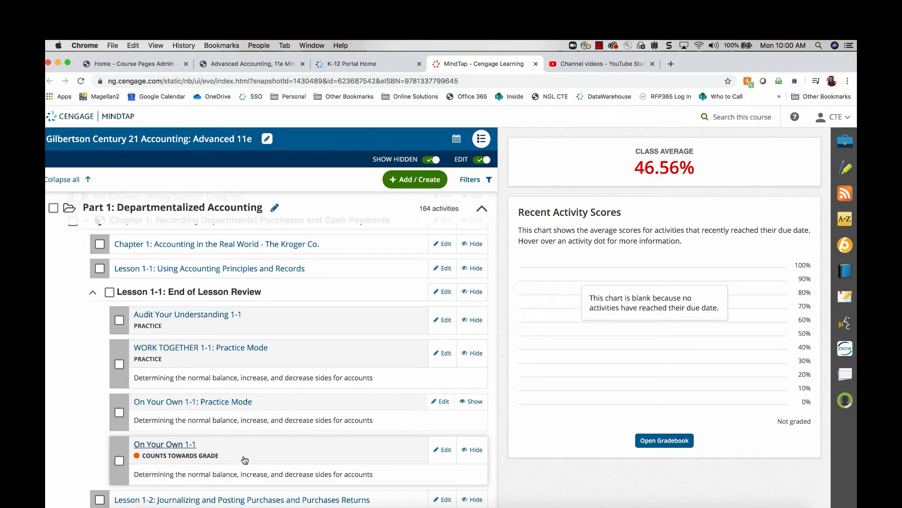
pyautogui.scroll(-3, 231, 464)
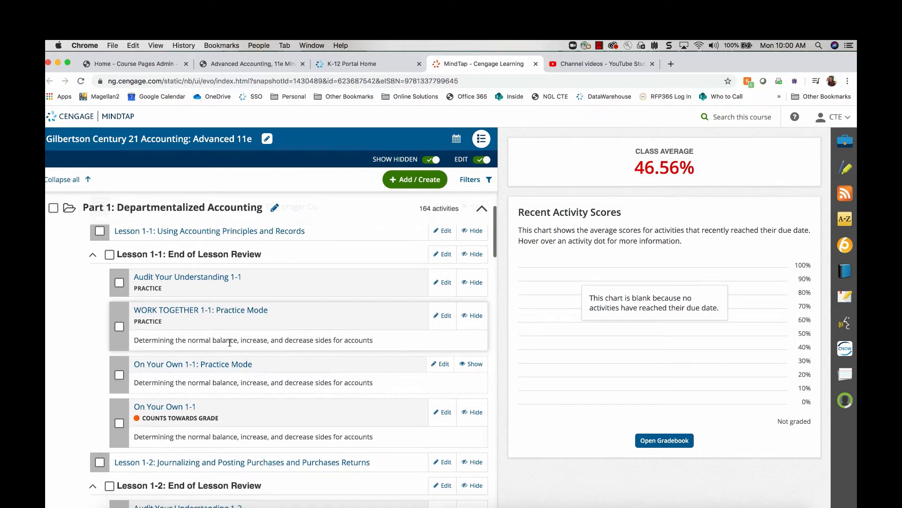
pyautogui.scroll(-1, 439, 325)
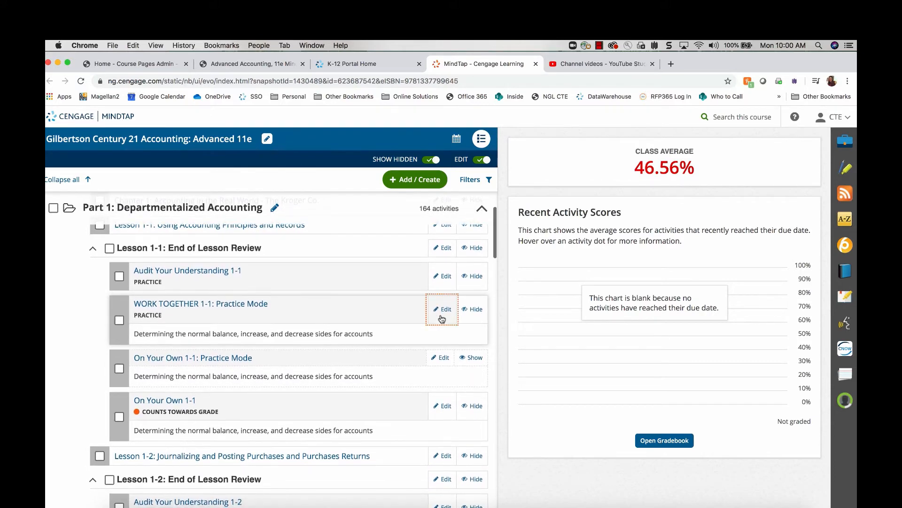
pyautogui.click(442, 312)
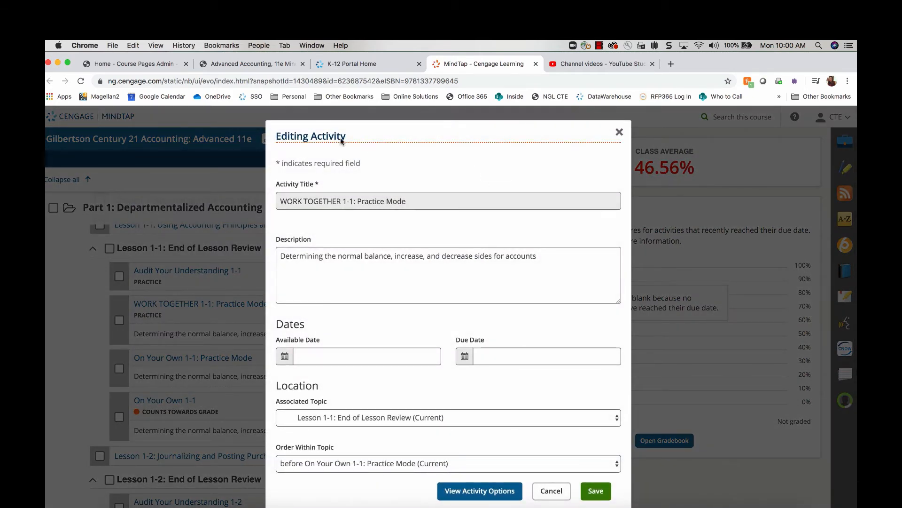
pyautogui.click(537, 271)
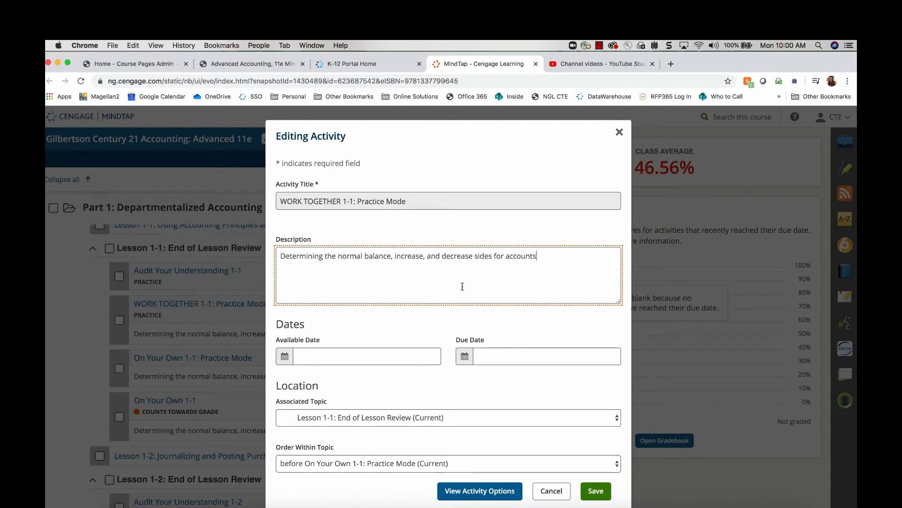
pyautogui.scroll(-1, 416, 312)
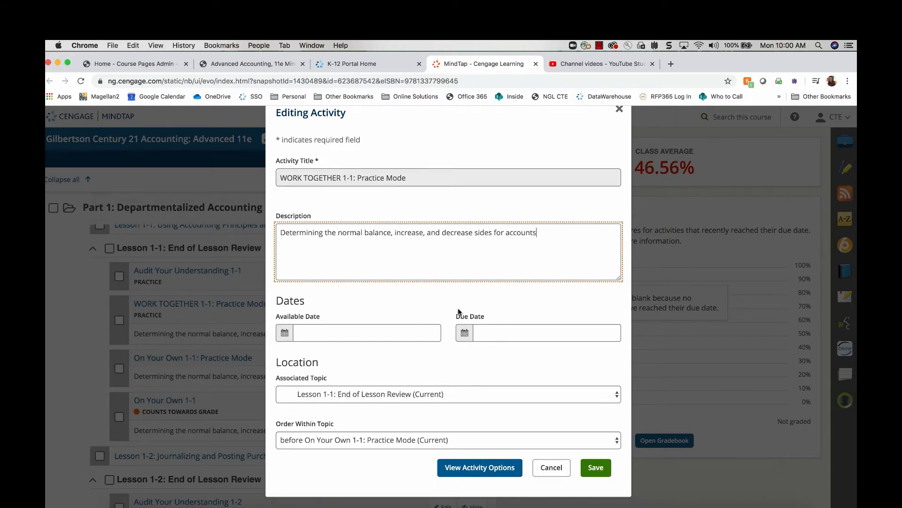
pyautogui.click(618, 397)
pyautogui.click(590, 289)
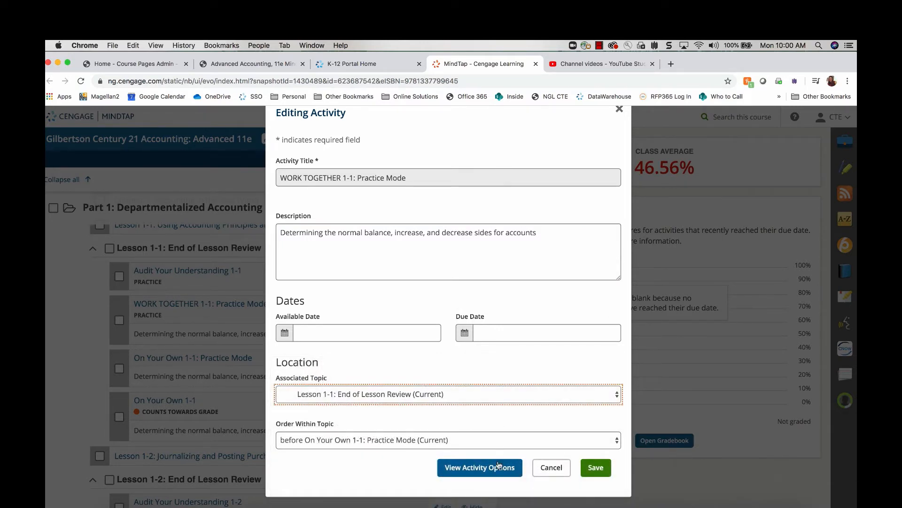
# View the activity options of WORK TOGETHER 1-1: Practice Mode, check the max score, max attempts and score strategy, and close without saving
pyautogui.click(474, 470)
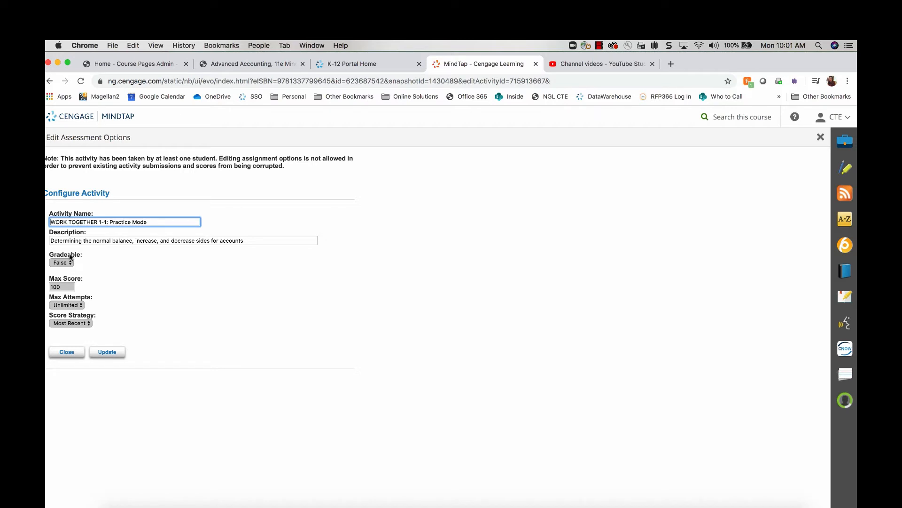
pyautogui.click(66, 287)
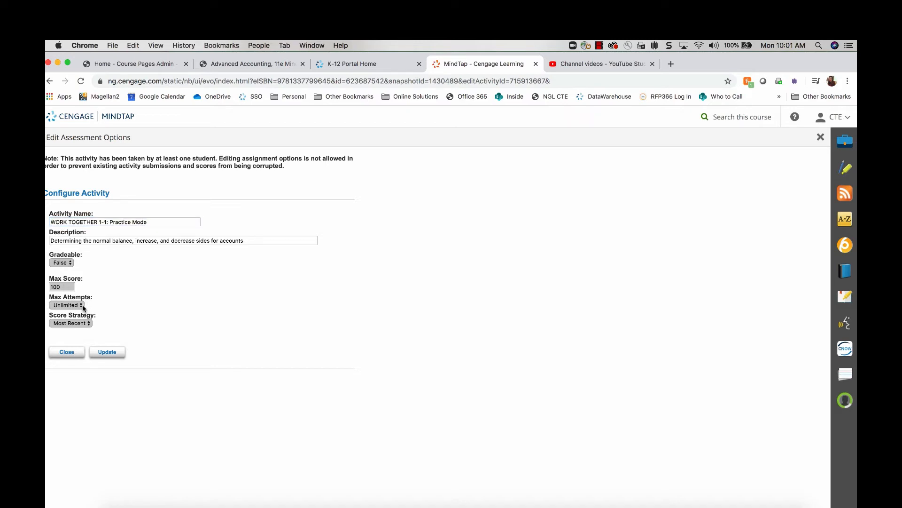
pyautogui.click(82, 306)
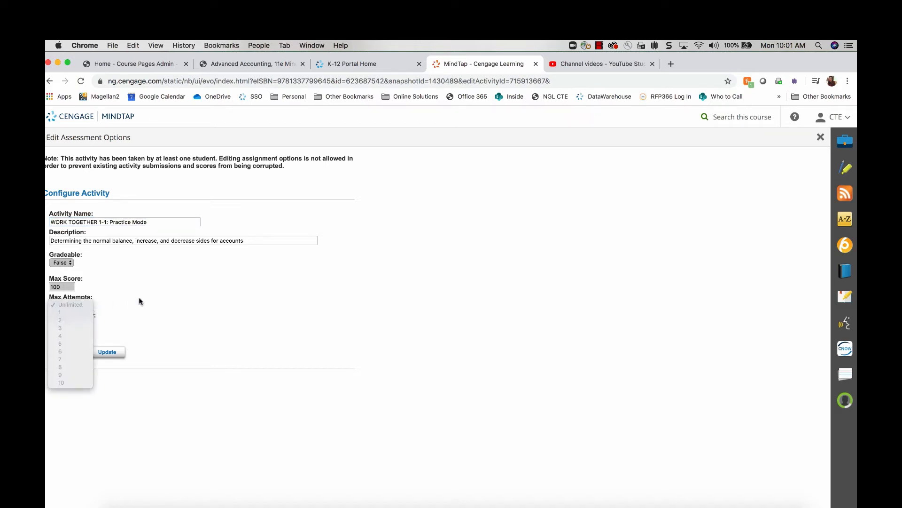
pyautogui.click(107, 309)
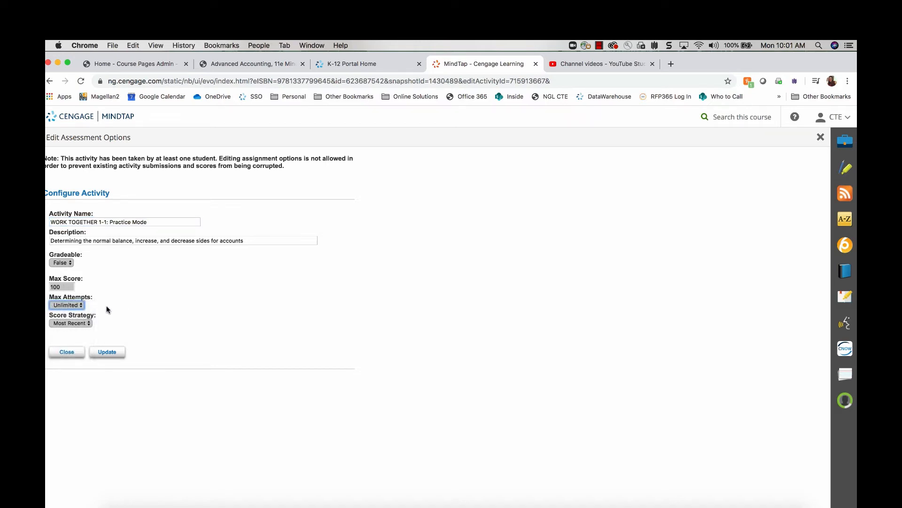
pyautogui.click(86, 324)
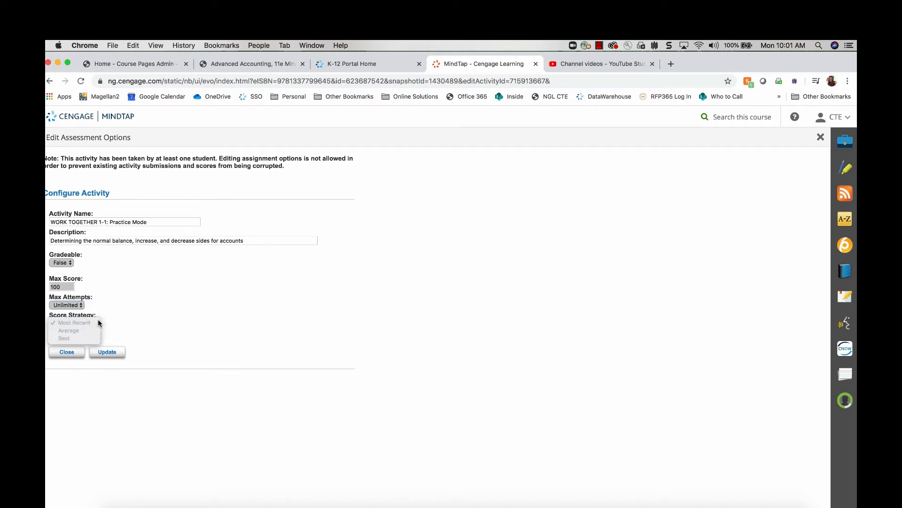
pyautogui.click(171, 318)
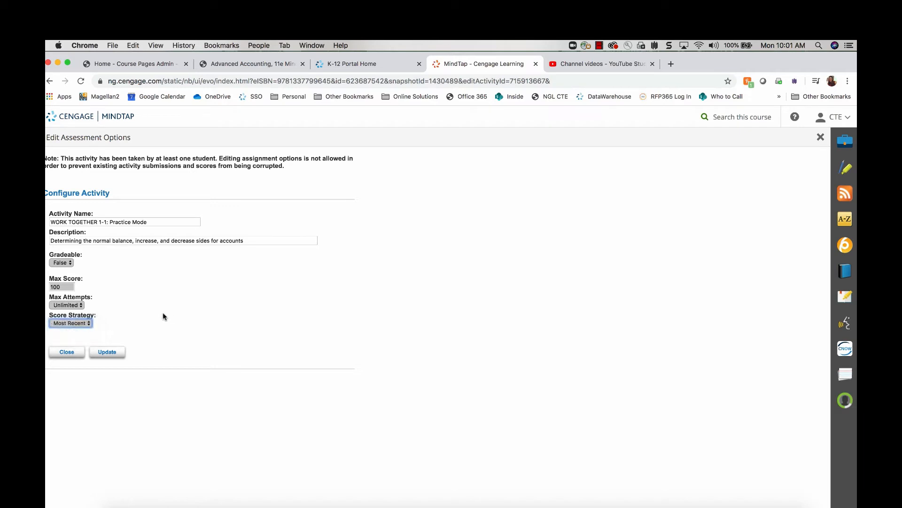
pyautogui.moveTo(75, 162); pyautogui.dragTo(289, 167)
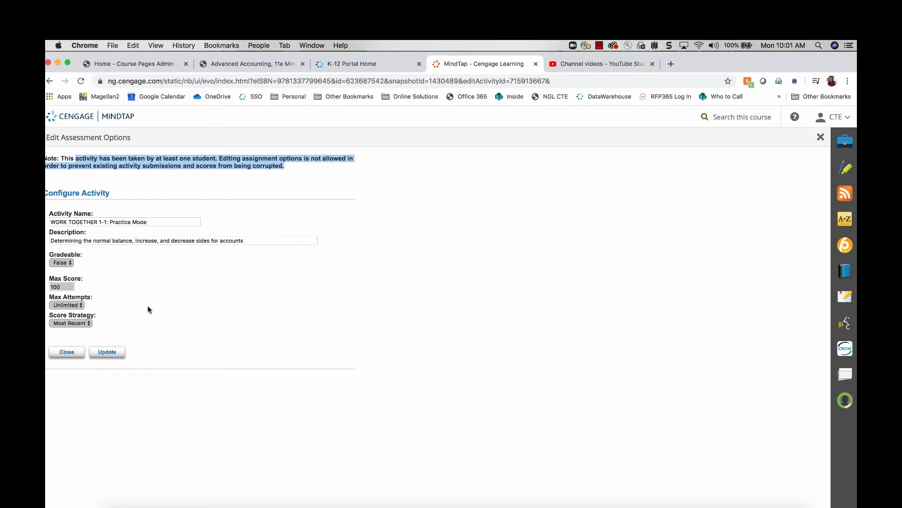
pyautogui.click(821, 136)
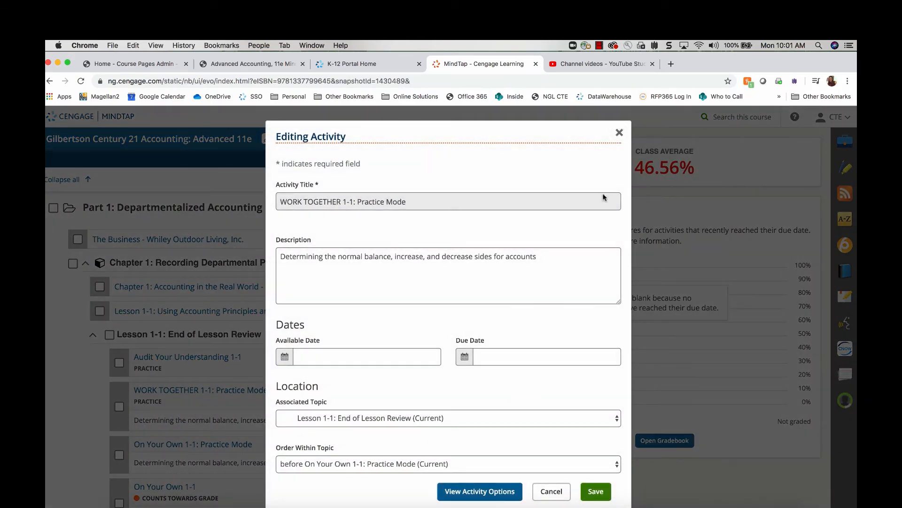
pyautogui.click(618, 134)
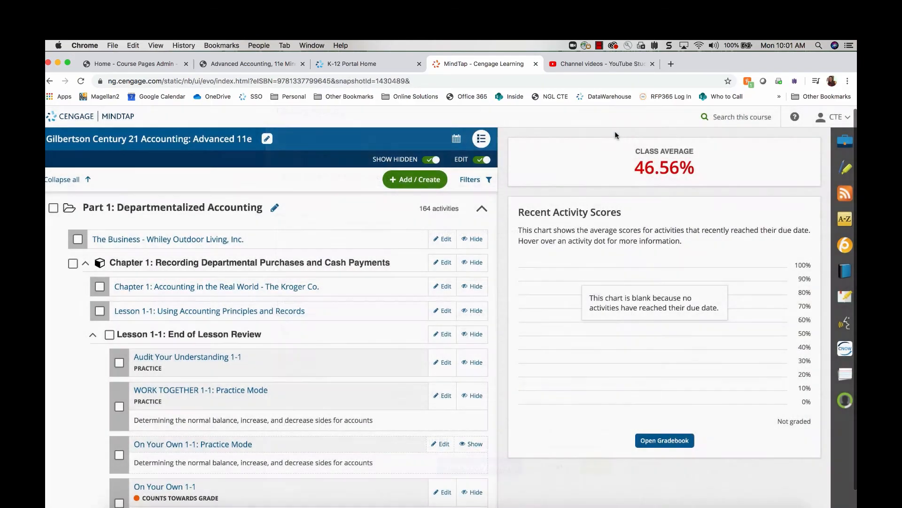
# Delete the student's Attempt 1 for WORK TOGETHER 1-1: Practice Mode in the Progress app and return to the learning path
pyautogui.rightClick(845, 401)
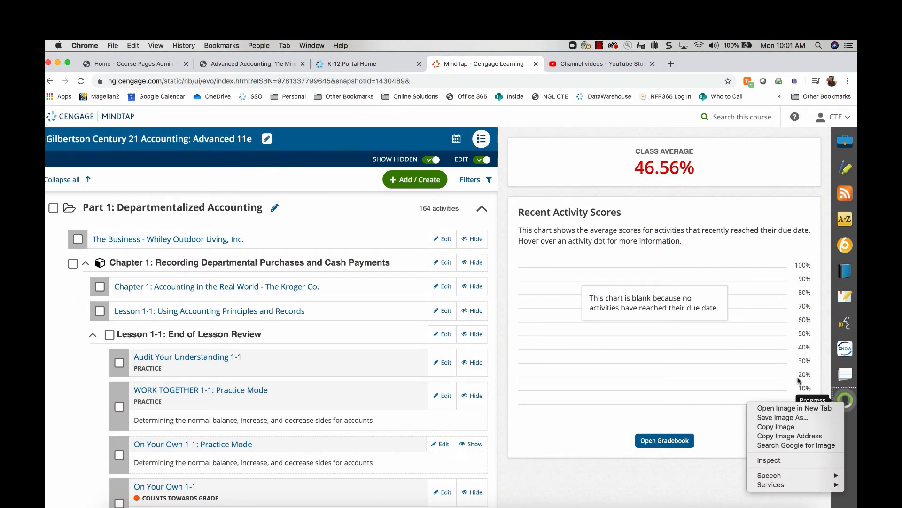
pyautogui.click(844, 399)
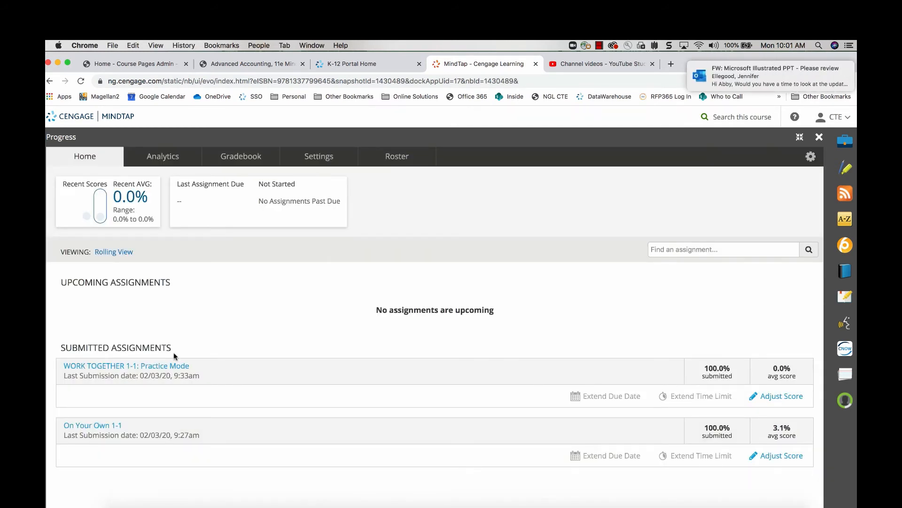
pyautogui.click(158, 369)
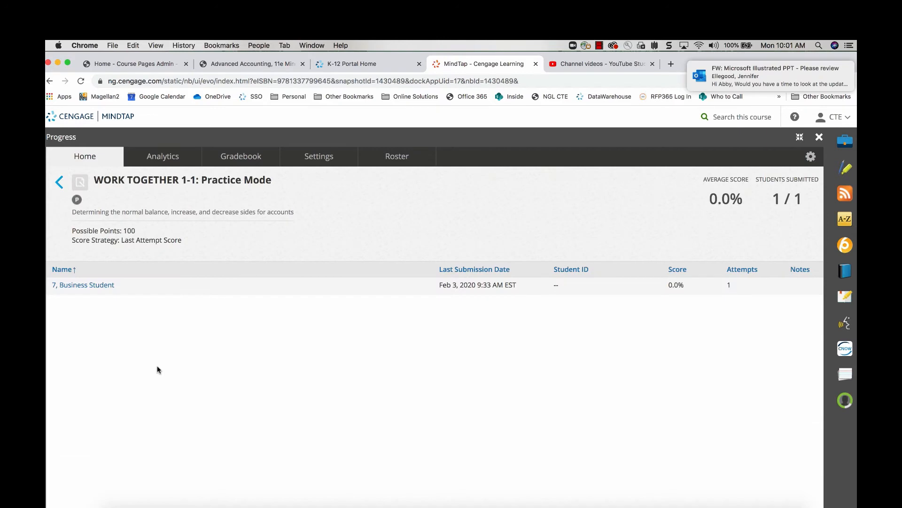
pyautogui.click(84, 285)
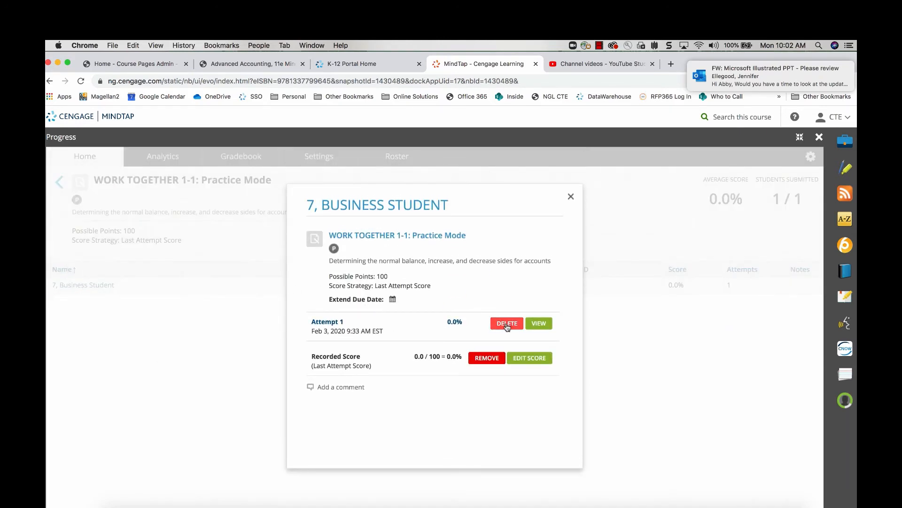
pyautogui.click(507, 325)
pyautogui.click(543, 308)
pyautogui.click(571, 198)
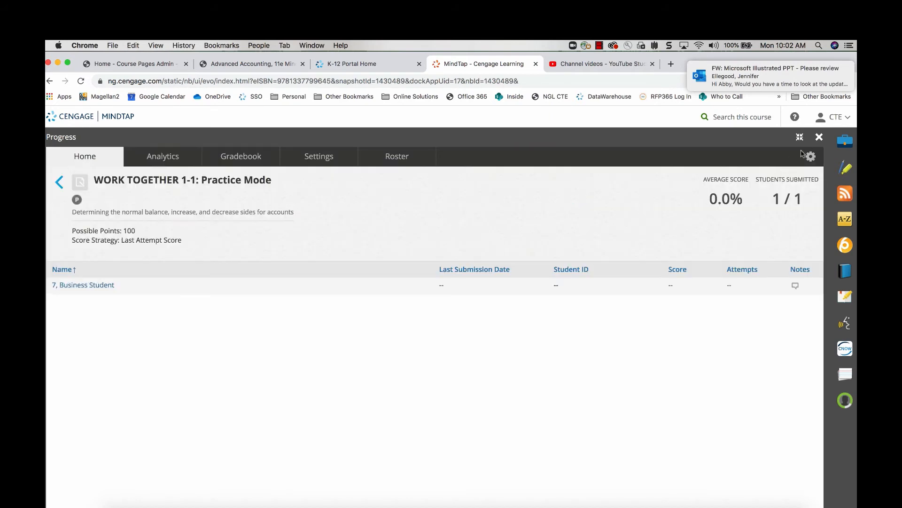
pyautogui.click(820, 137)
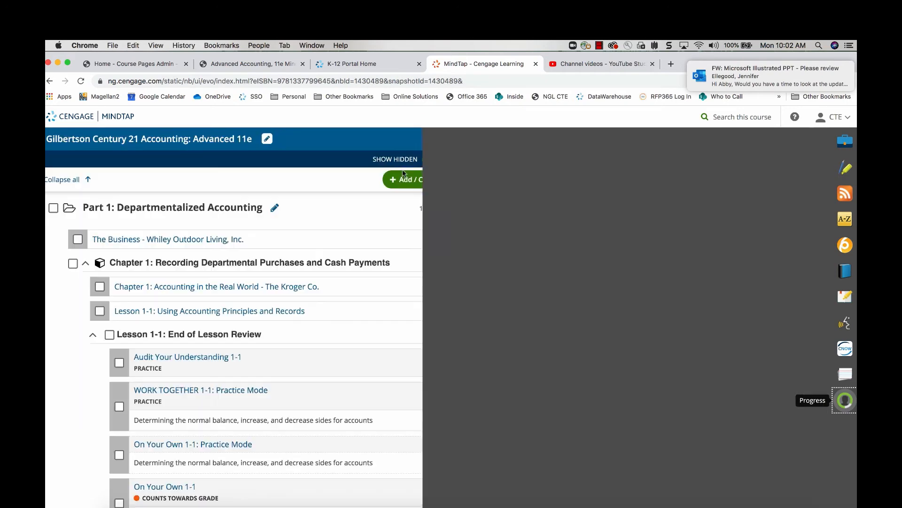
pyautogui.scroll(-1, 238, 389)
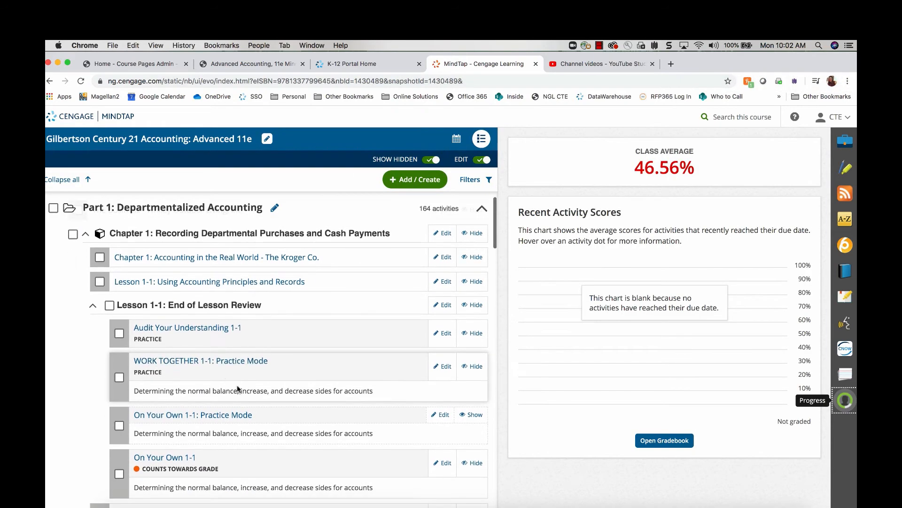
# Open the assessment options of WORK TOGETHER 1-1: Practice Mode, set Gradeable to True and the max score to 50
pyautogui.click(445, 367)
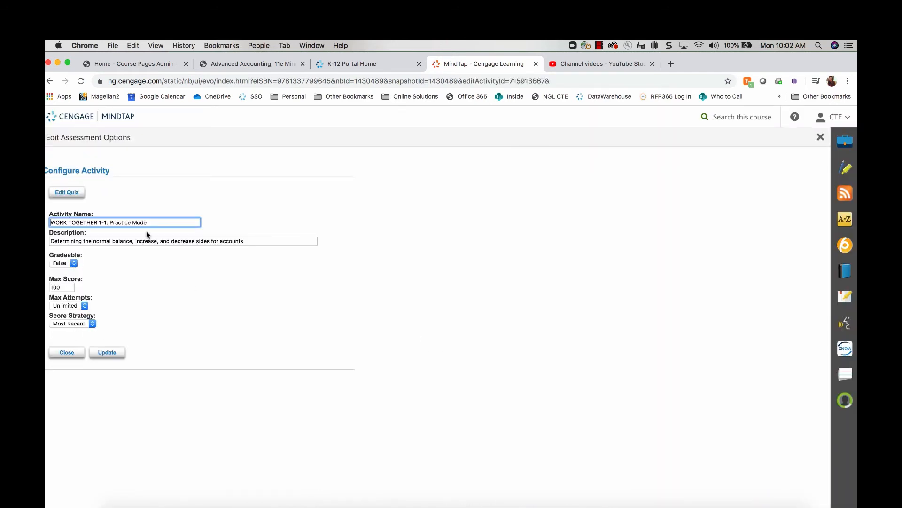
pyautogui.moveTo(167, 222); pyautogui.dragTo(46, 221)
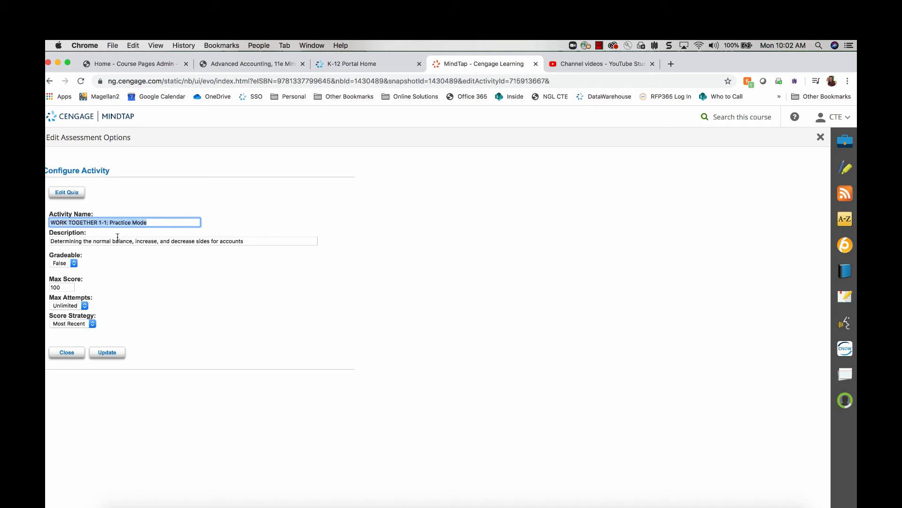
pyautogui.click(70, 262)
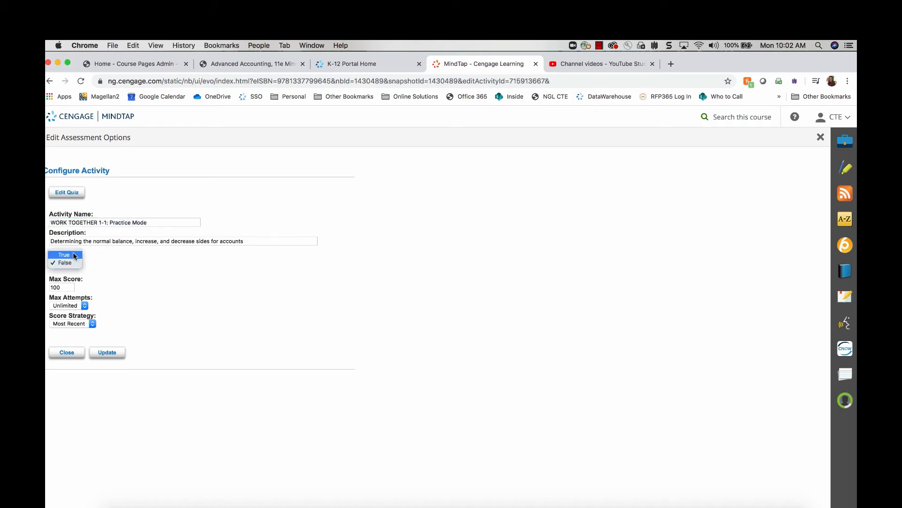
pyautogui.click(74, 256)
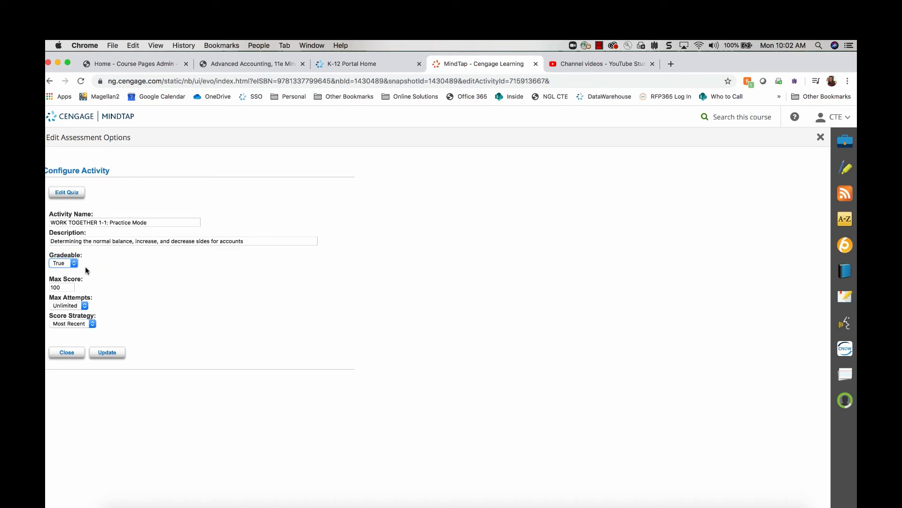
pyautogui.doubleClick(67, 288)
pyautogui.write('50')
pyautogui.click(200, 286)
# Check the max attempts choices, set the score strategy to Average, and save the updated WORK TOGETHER 1-1: Practice Mode activity
pyautogui.click(85, 305)
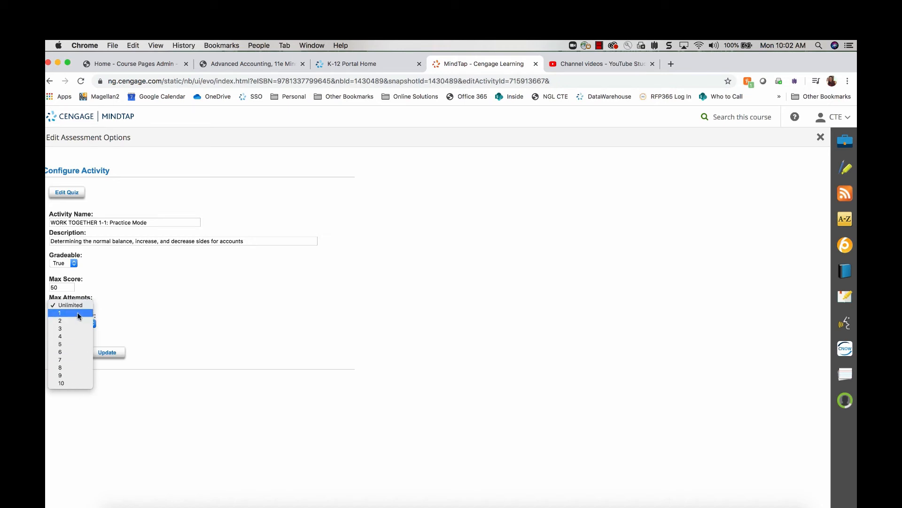
pyautogui.click(162, 299)
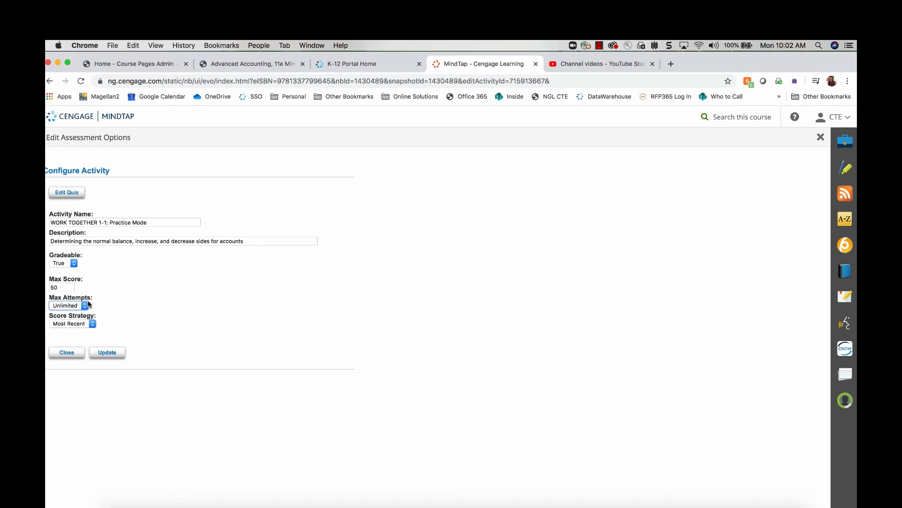
pyautogui.click(93, 325)
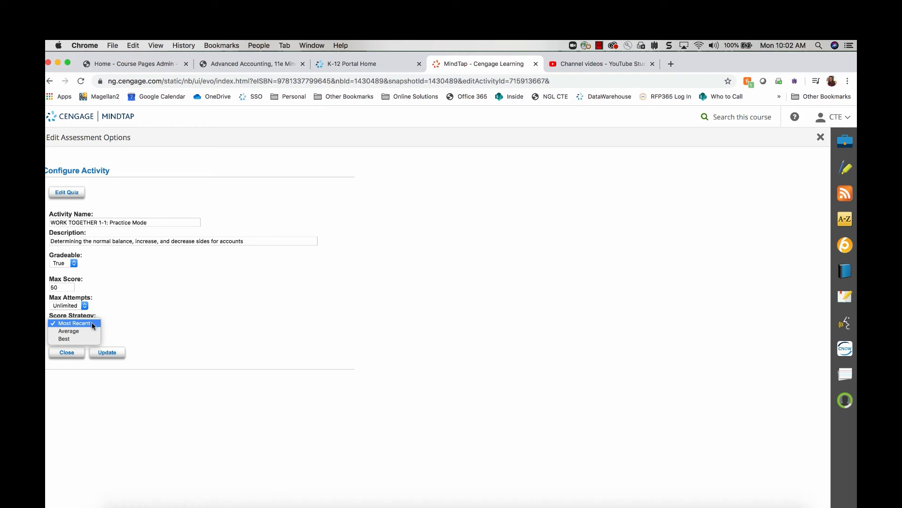
pyautogui.click(86, 330)
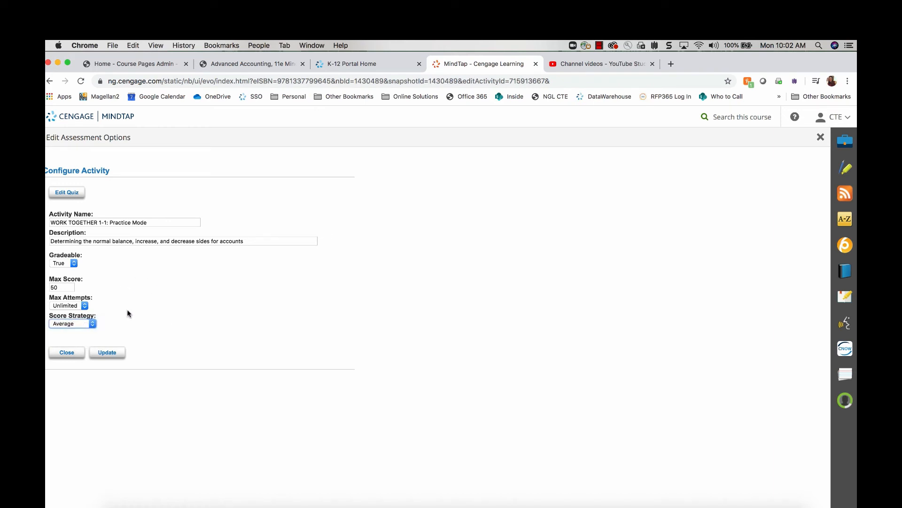
pyautogui.click(139, 310)
pyautogui.click(112, 354)
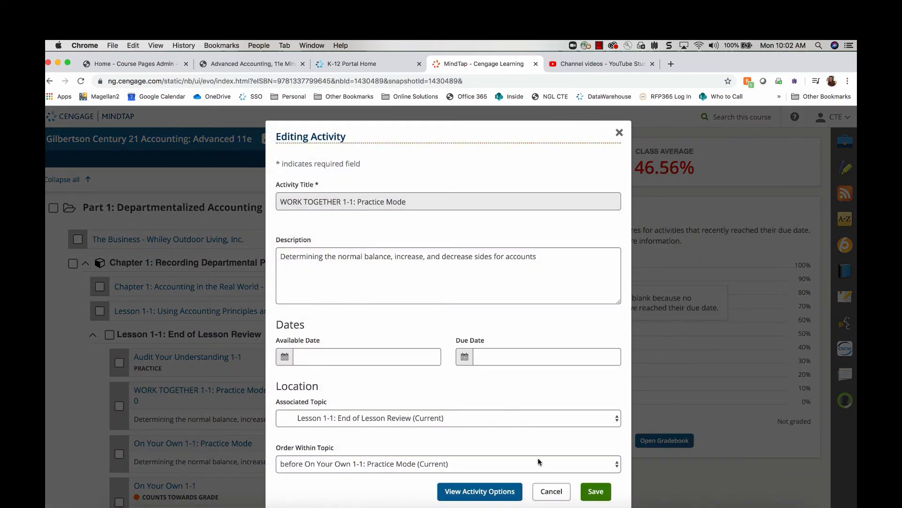
pyautogui.click(596, 491)
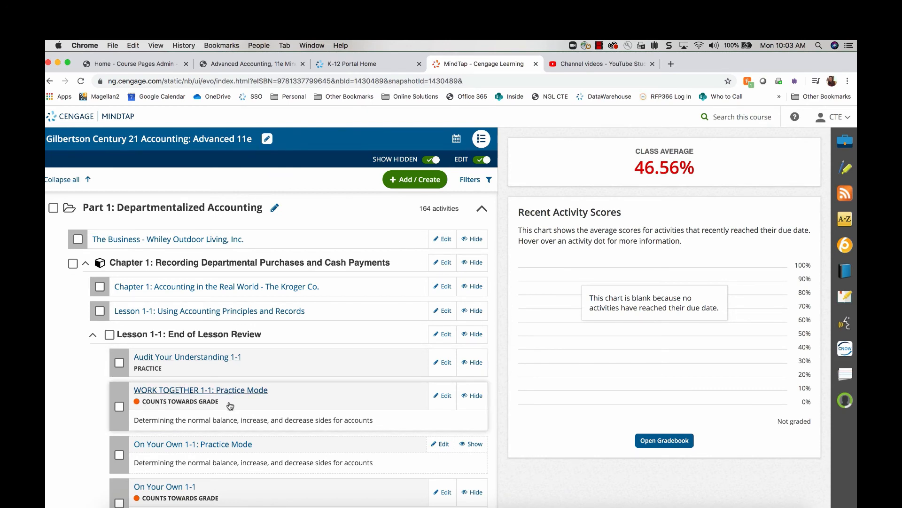
# Look through the Chapter 1 activities in the learning path to compare which count towards the grade and which are practice
pyautogui.scroll(-3, 244, 403)
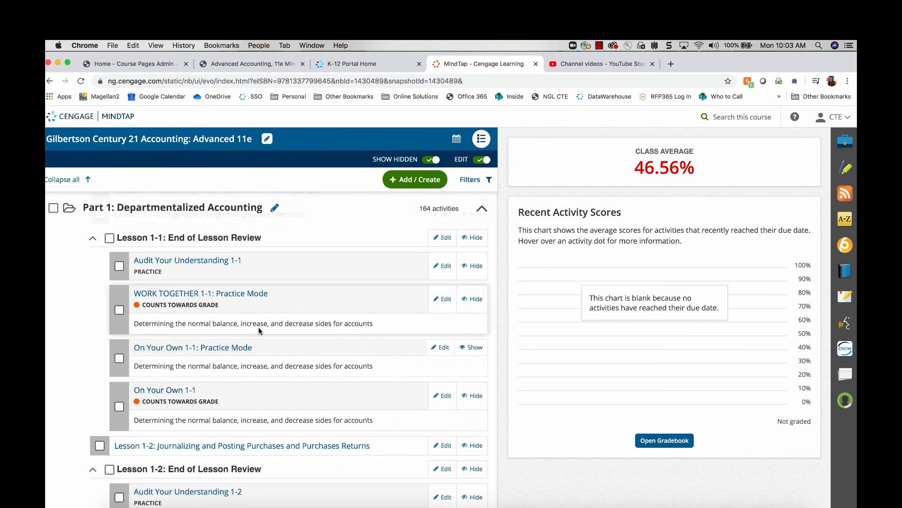
pyautogui.scroll(-1, 259, 330)
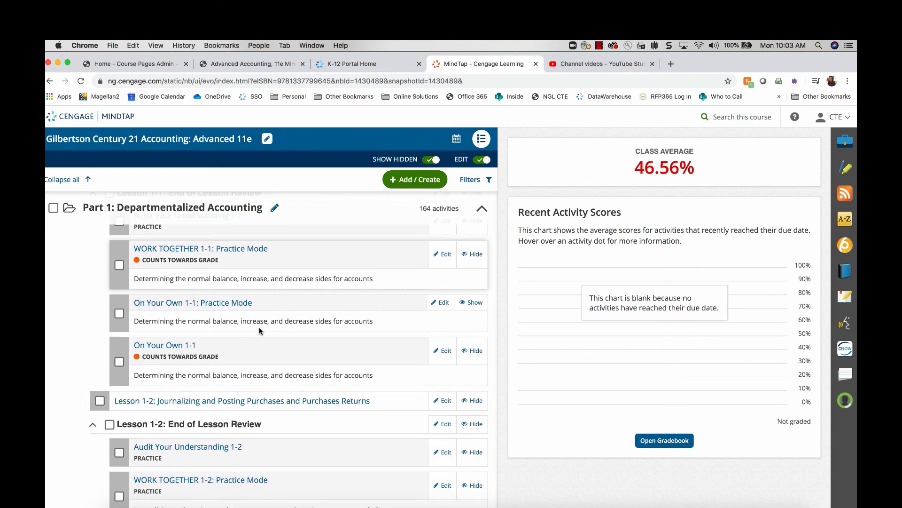
pyautogui.scroll(-3, 259, 331)
pyautogui.scroll(4, 112, 311)
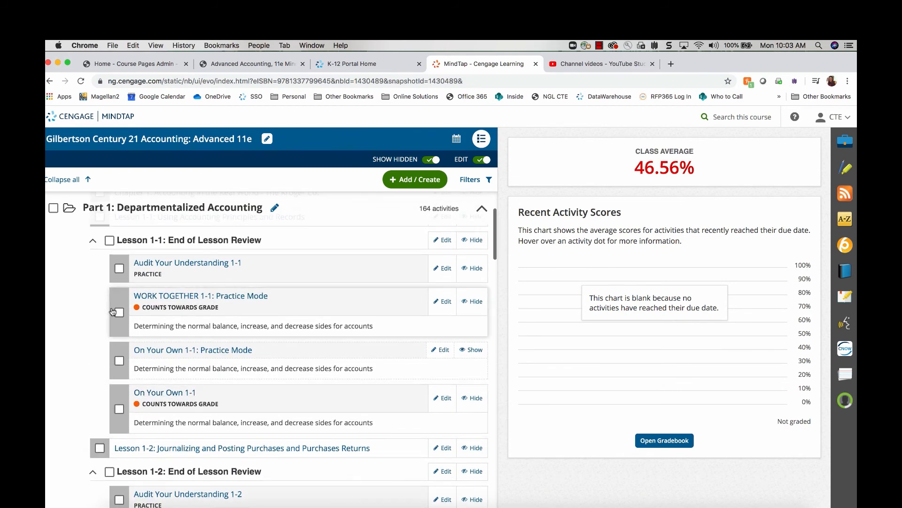
pyautogui.scroll(-4, 183, 382)
pyautogui.scroll(1, 184, 381)
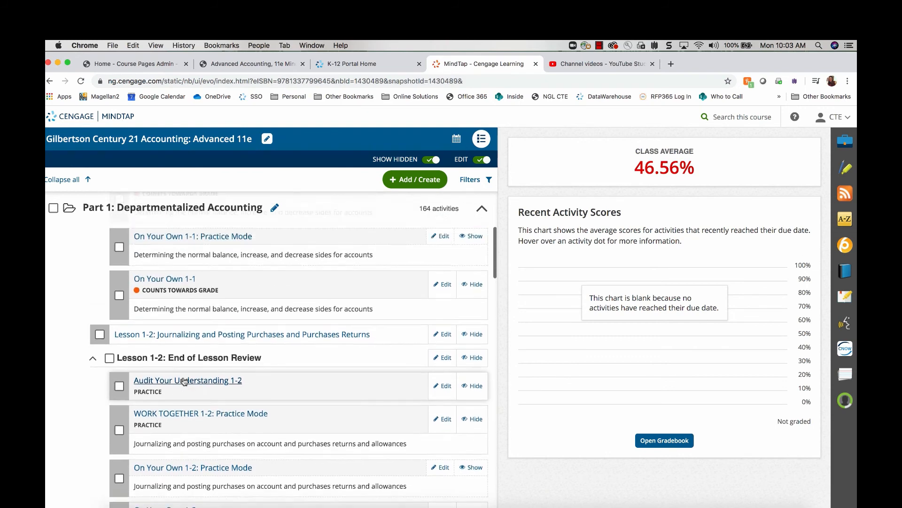
pyautogui.scroll(3, 184, 382)
pyautogui.scroll(-2, 136, 455)
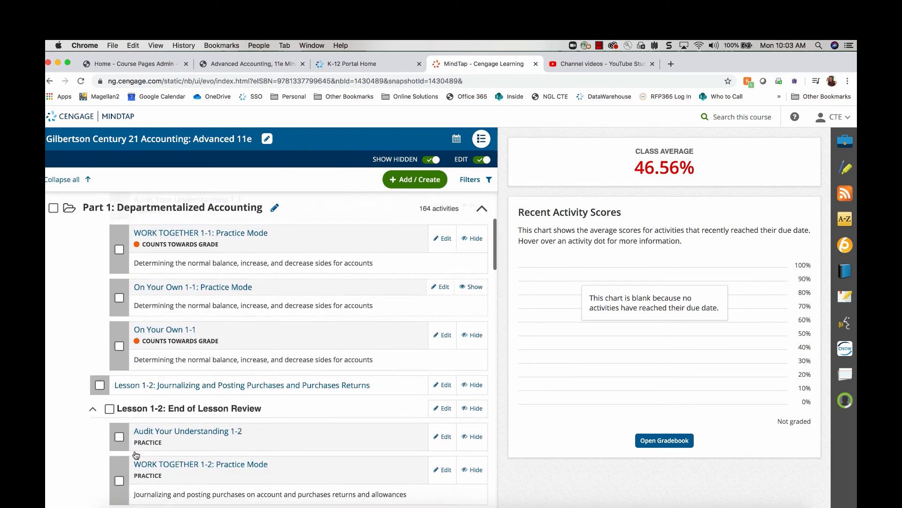
pyautogui.scroll(-10, 136, 455)
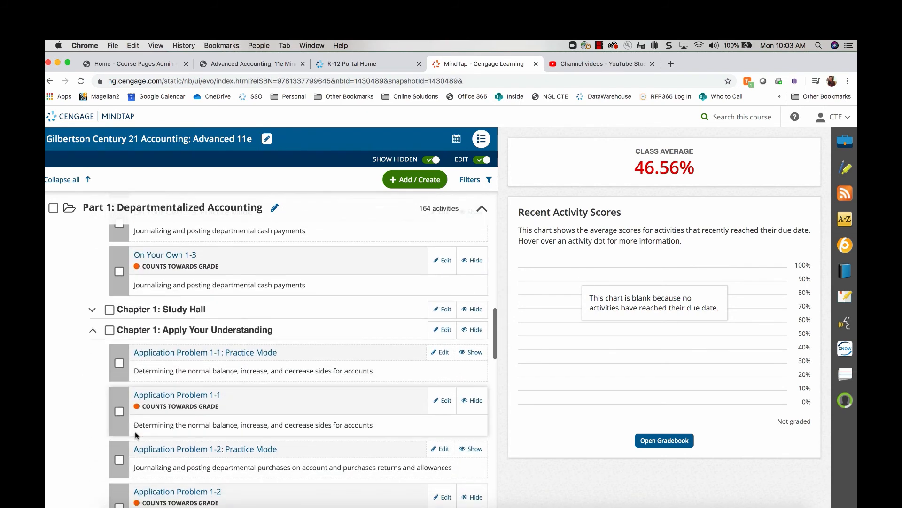
pyautogui.scroll(-3, 136, 435)
pyautogui.scroll(10, 136, 435)
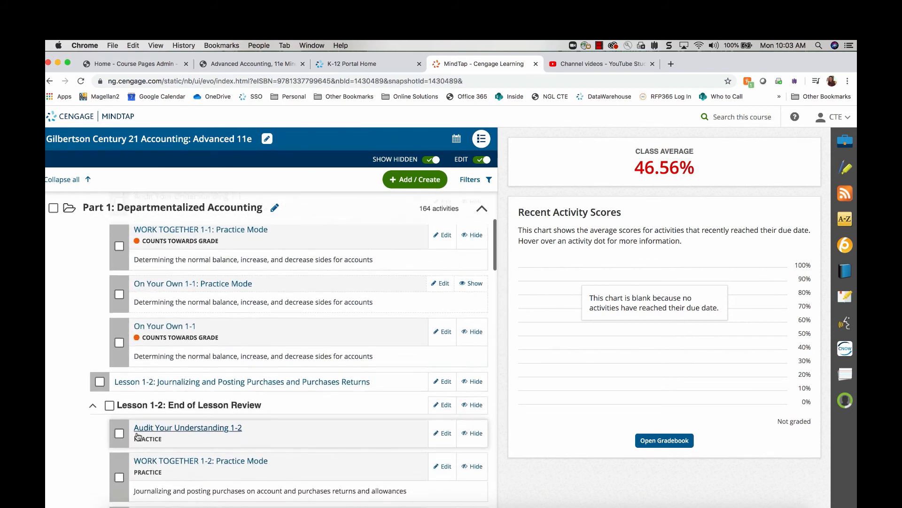
pyautogui.scroll(3, 137, 436)
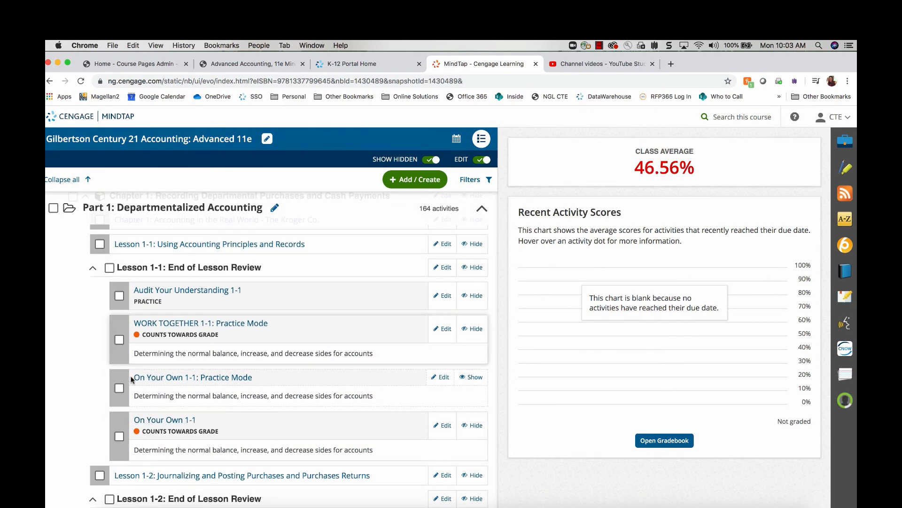
# Select On Your Own 1-1, WORK TOGETHER 1-2 and WORK TOGETHER 1-3 Practice Mode, view their batch grading settings, and close without saving
pyautogui.click(119, 388)
pyautogui.scroll(-5, 119, 371)
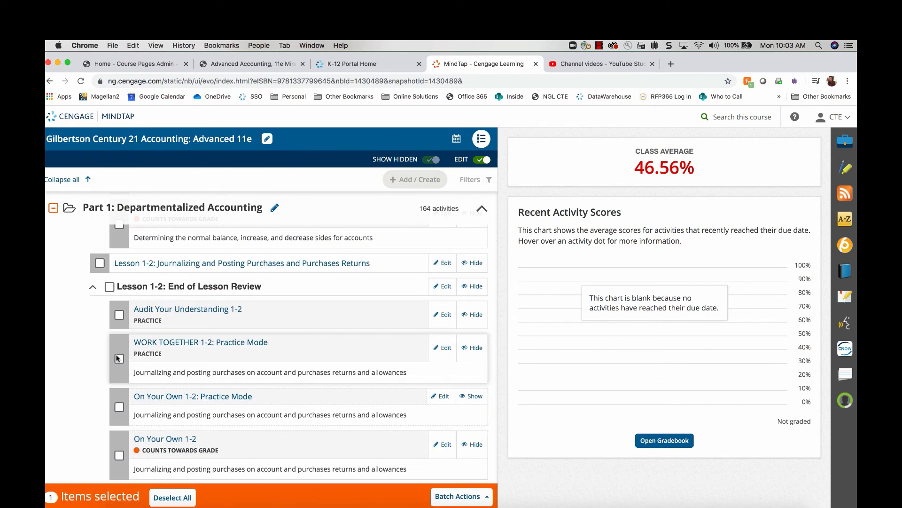
pyautogui.click(118, 359)
pyautogui.scroll(-5, 113, 359)
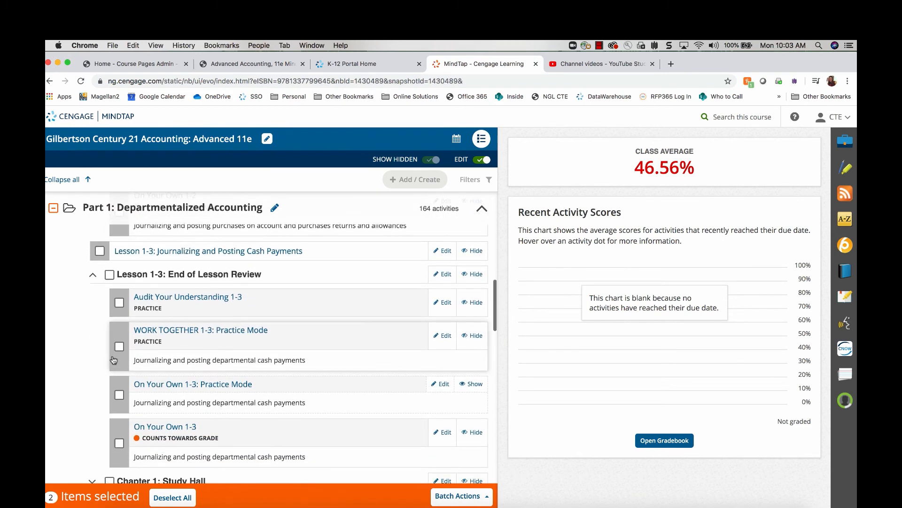
pyautogui.click(120, 347)
pyautogui.scroll(-5, 165, 376)
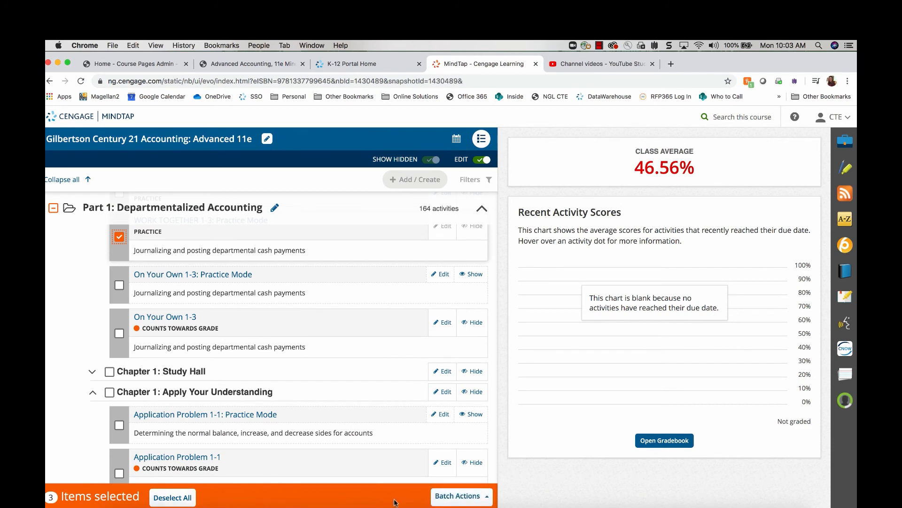
pyautogui.click(479, 497)
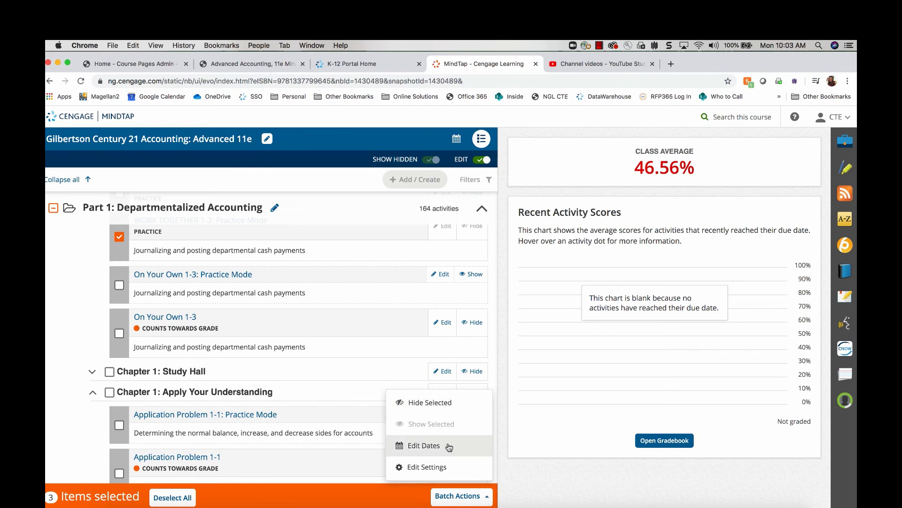
pyautogui.click(441, 467)
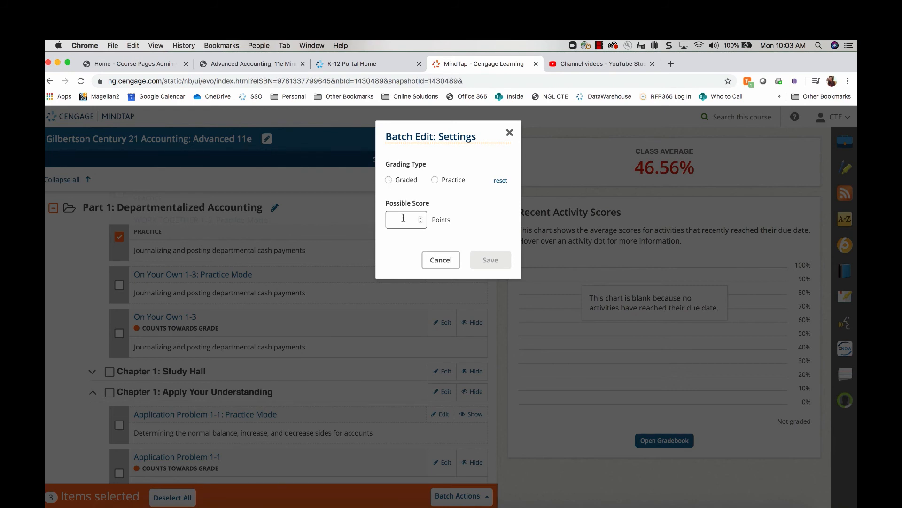
pyautogui.click(509, 133)
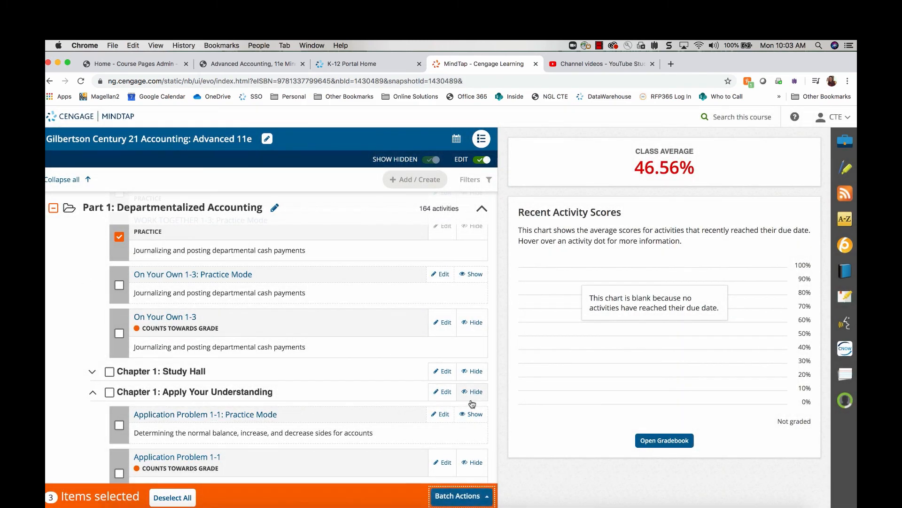
# Review the selected practice activities and the available batch actions, and deselect all of them
pyautogui.scroll(10, 376, 290)
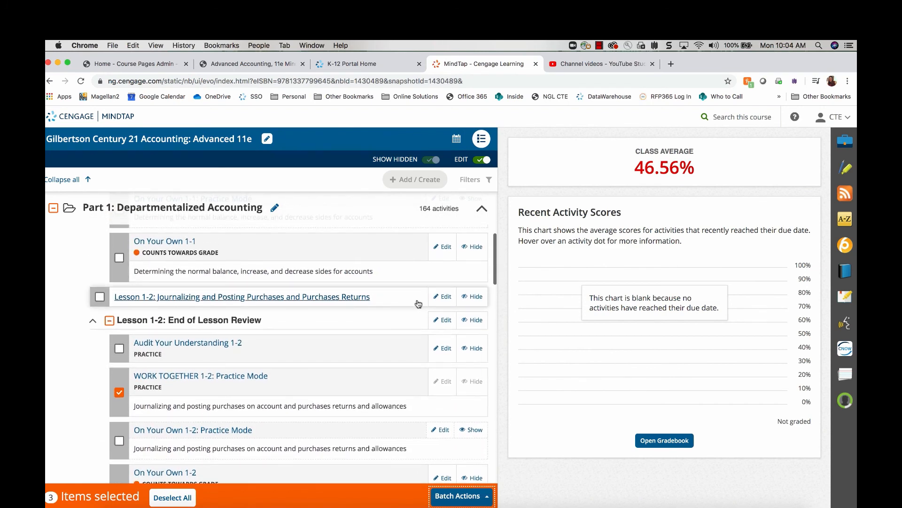
pyautogui.scroll(2, 404, 301)
pyautogui.scroll(-5, 413, 310)
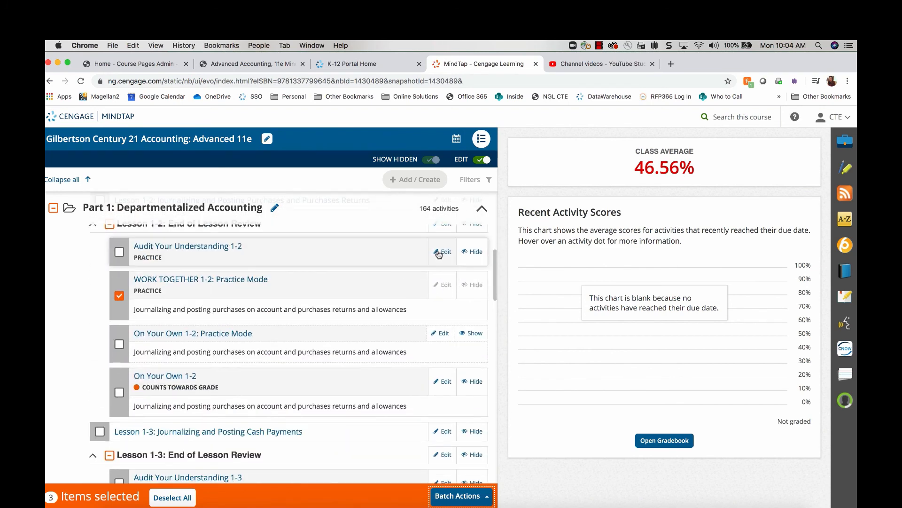
pyautogui.scroll(-3, 320, 352)
pyautogui.scroll(-1, 320, 353)
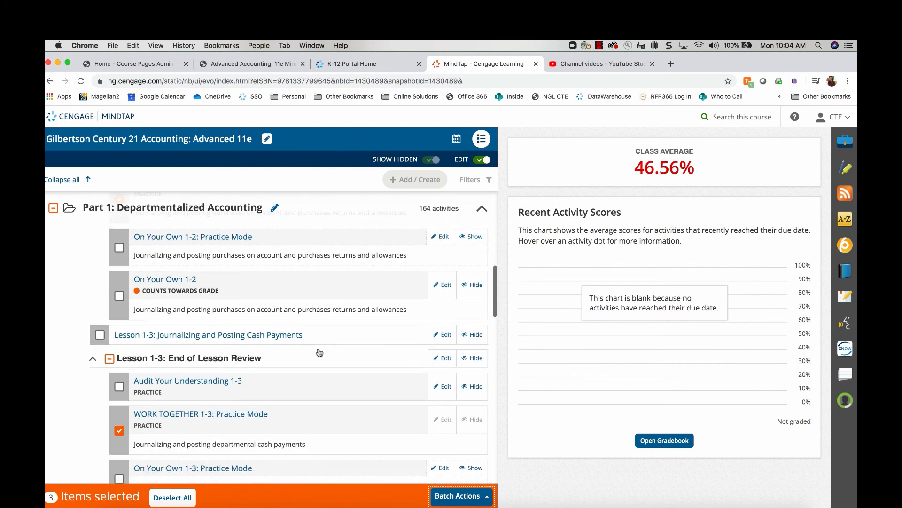
pyautogui.click(477, 494)
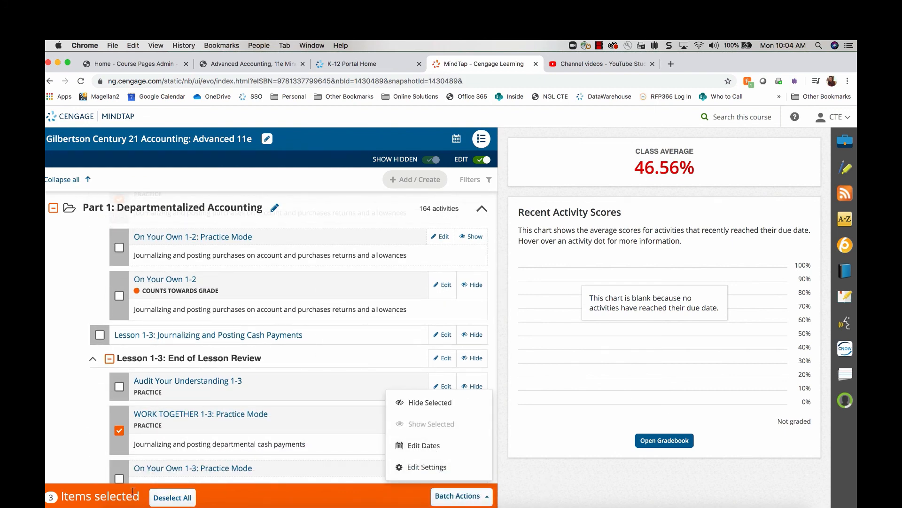
pyautogui.click(172, 497)
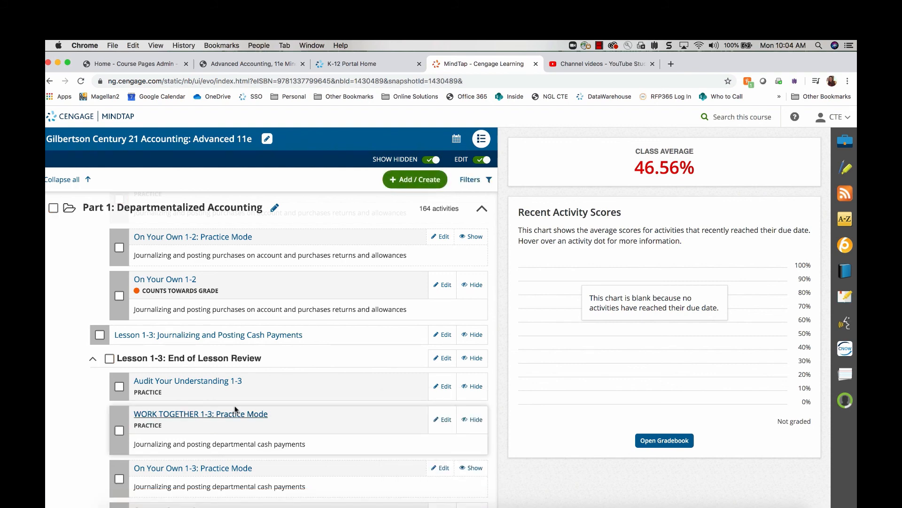
# View the assessment options of WORK TOGETHER 1-3: Practice Mode and close the activity without saving
pyautogui.scroll(-4, 311, 399)
pyautogui.scroll(1, 379, 279)
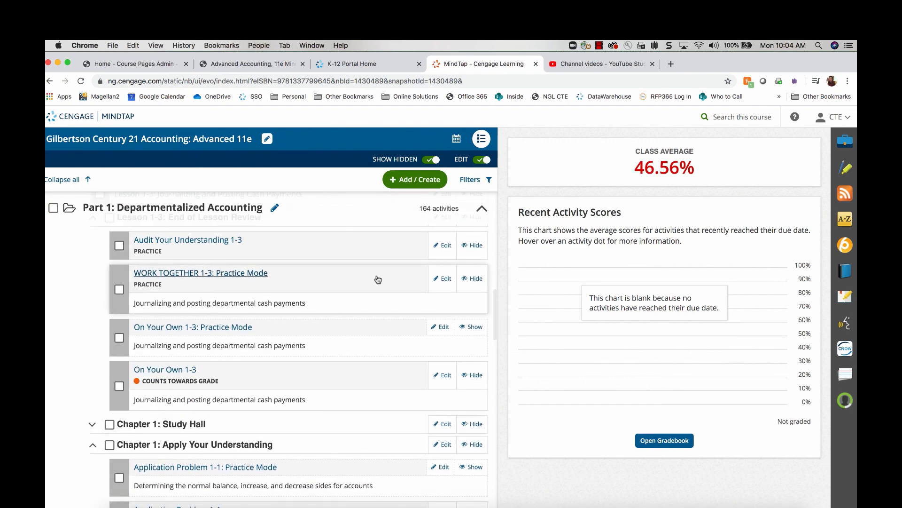
pyautogui.click(440, 279)
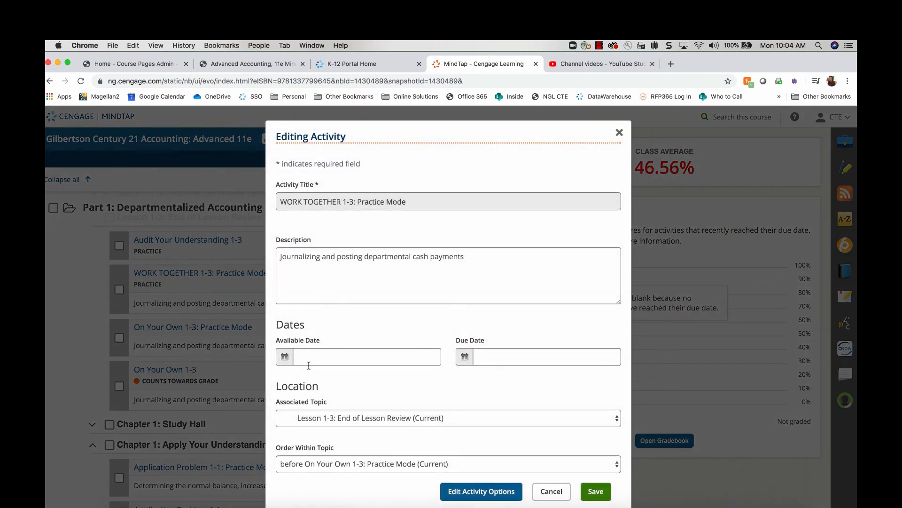
pyautogui.click(482, 492)
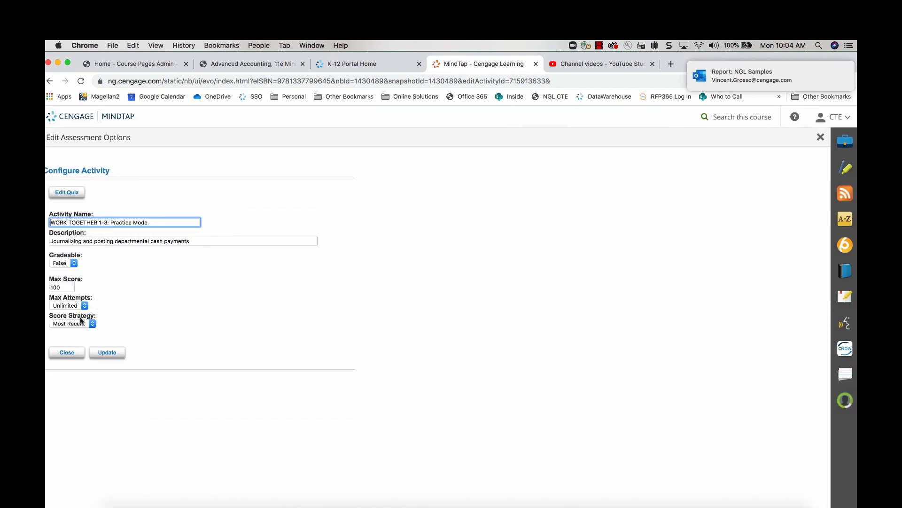
pyautogui.click(820, 138)
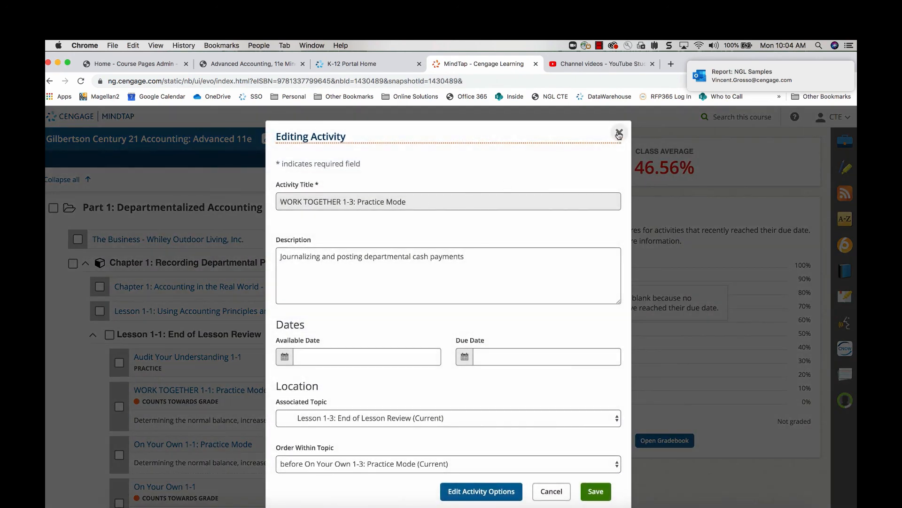
pyautogui.click(616, 135)
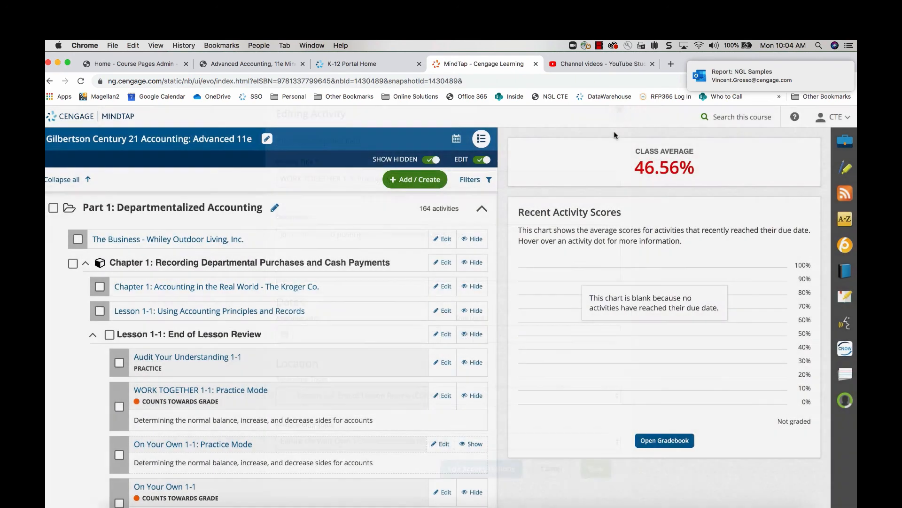
pyautogui.scroll(-3, 211, 318)
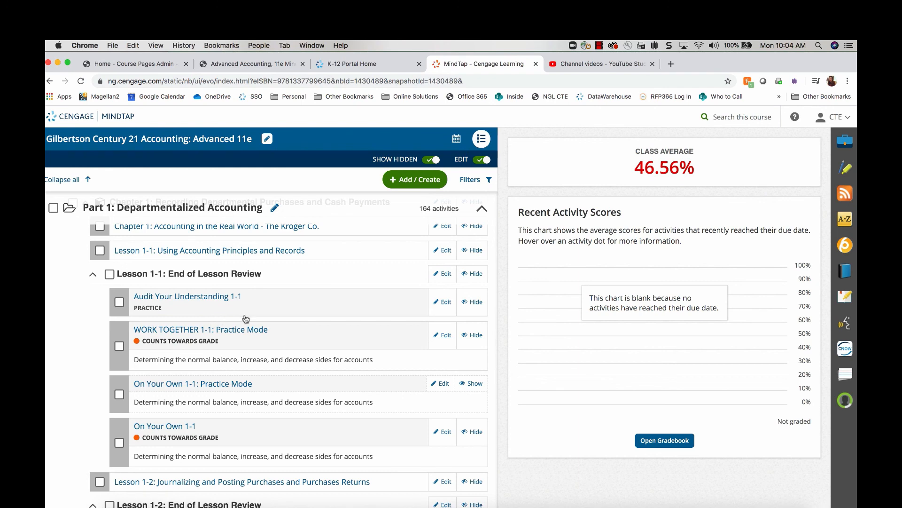
pyautogui.scroll(-10, 210, 317)
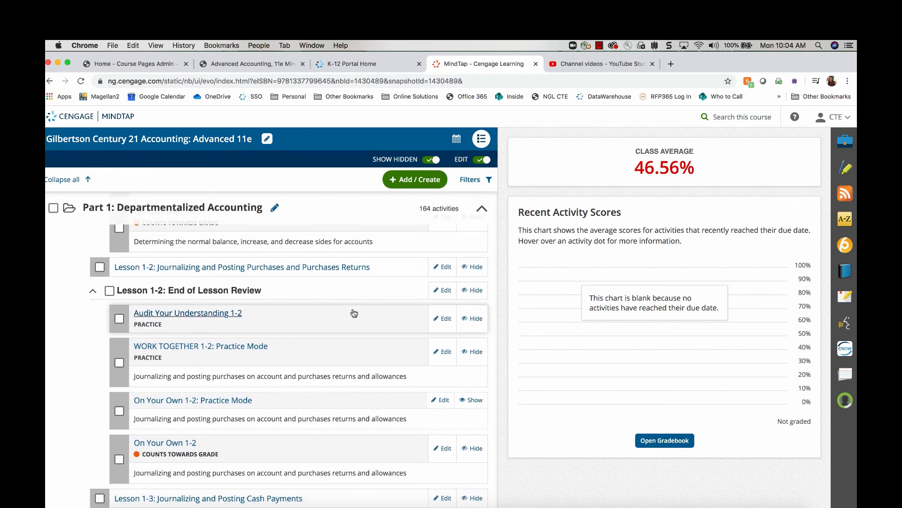
pyautogui.scroll(12, 354, 313)
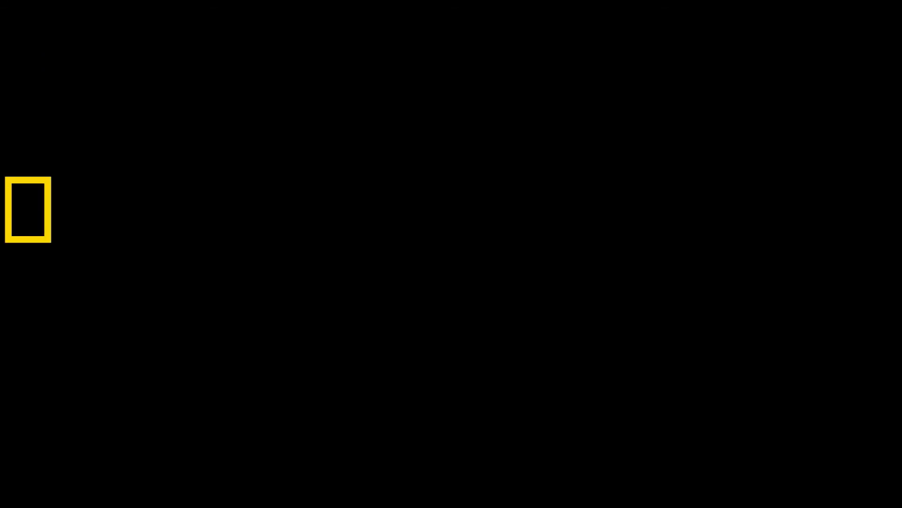